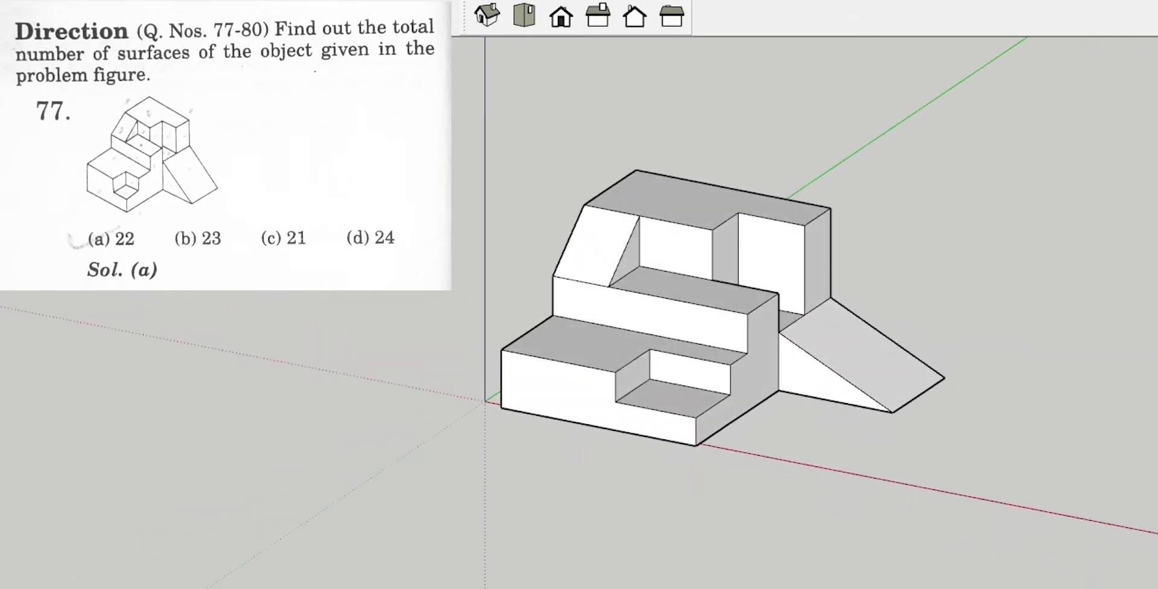
Examine the front and stepped surfaces of the problem 77 object, following the surface numbers 1 to 9.
scroll(790, 292, down, 1)
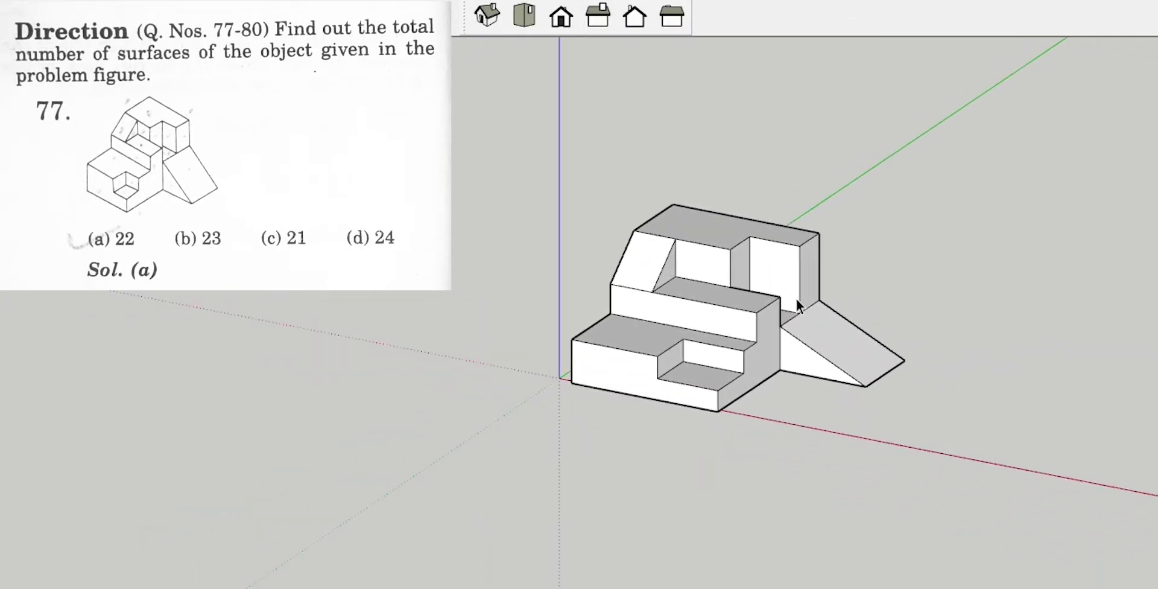
scroll(796, 304, up, 1)
scroll(685, 271, up, 1)
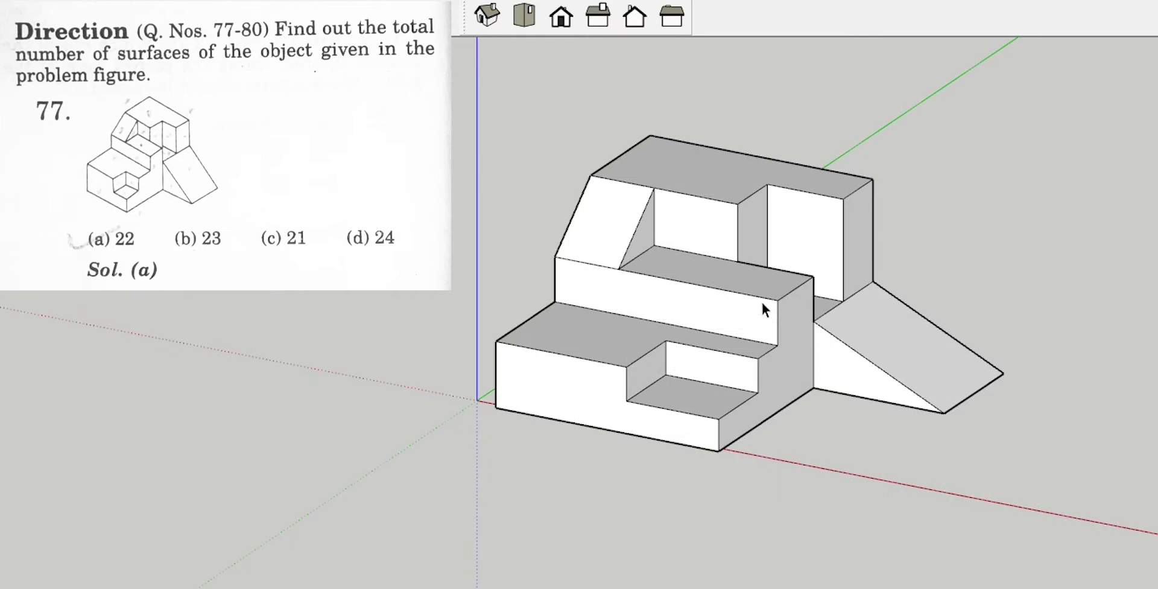
scroll(664, 331, up, 2)
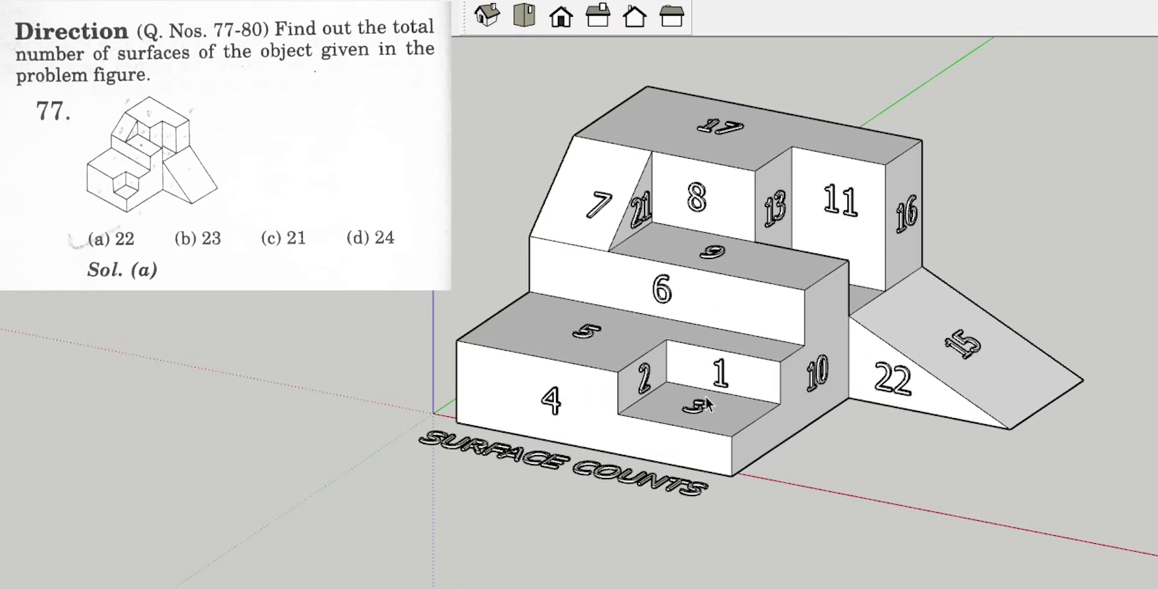
mouse_move(710, 403)
middle_down()
mouse_move(628, 439)
mouse_move(728, 428)
mouse_move(711, 508)
mouse_move(594, 247)
middle_up()
scroll(666, 403, up, 1)
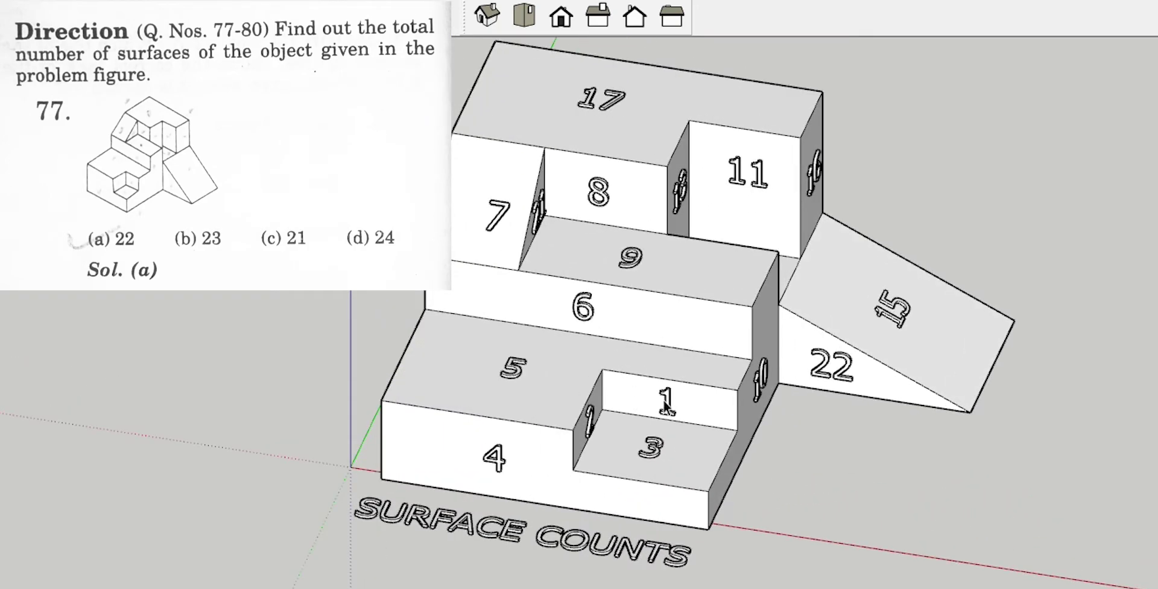
scroll(672, 397, down, 1)
mouse_move(672, 386)
middle_down()
mouse_move(590, 302)
mouse_move(597, 310)
middle_up()
scroll(607, 350, up, 3)
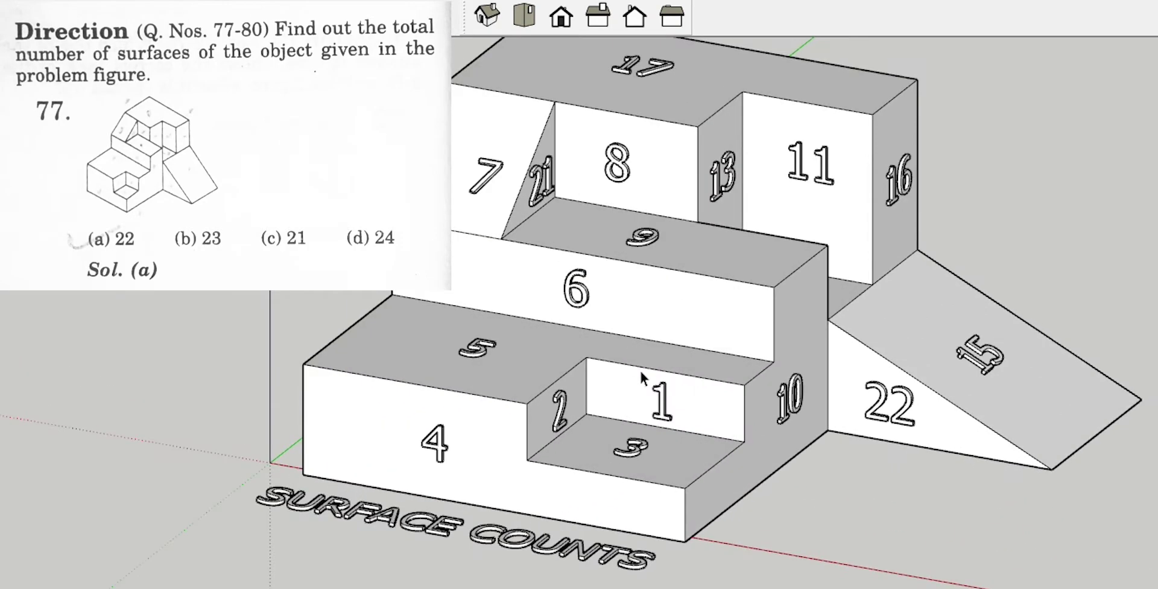
scroll(673, 386, up, 1)
middle_drag(558, 399, 542, 414)
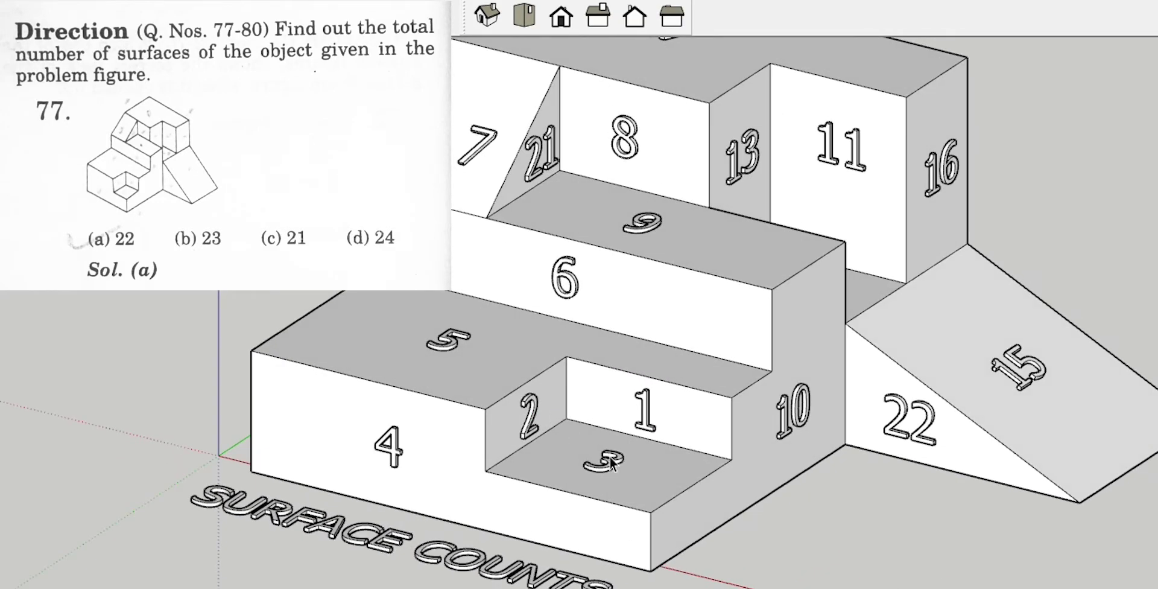
mouse_move(667, 380)
middle_down()
mouse_move(654, 414)
mouse_move(487, 438)
middle_up()
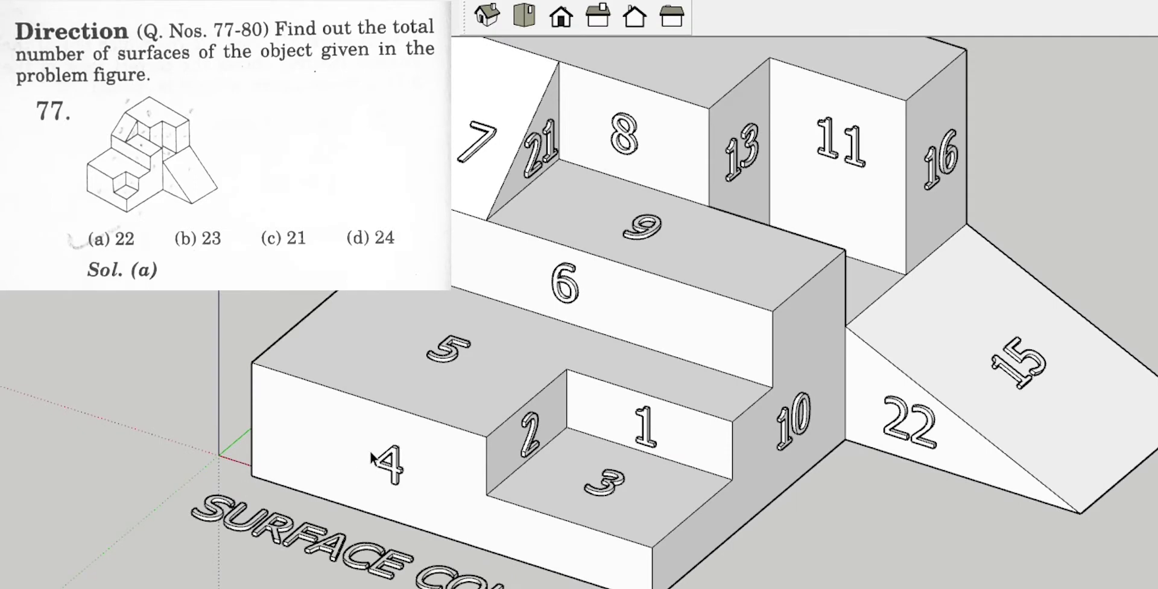
middle_drag(375, 458, 454, 465)
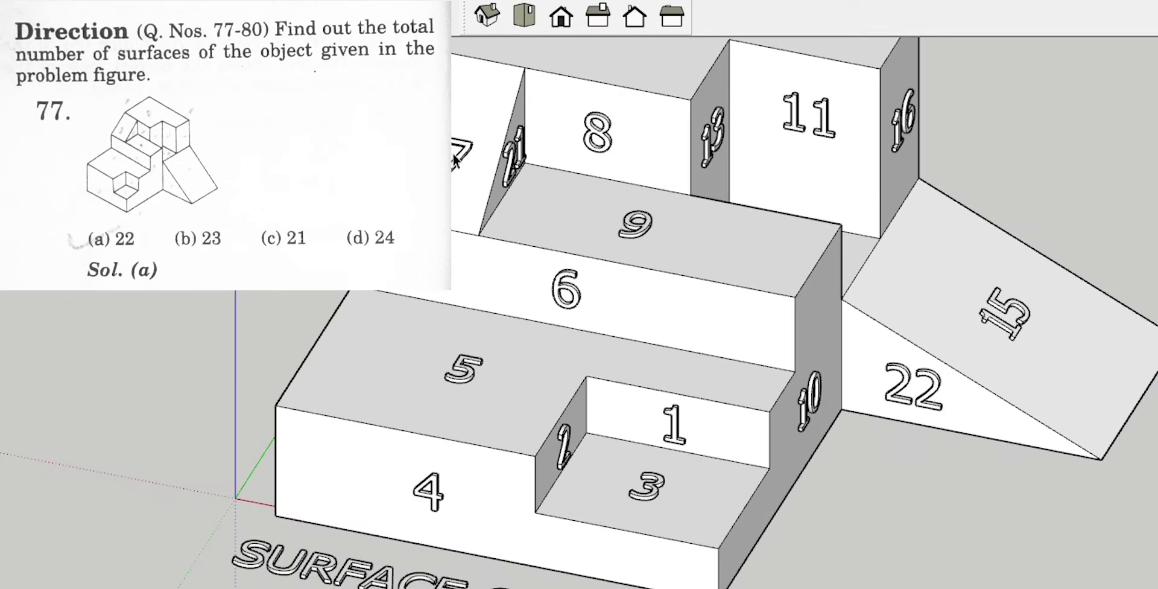
scroll(634, 206, down, 4)
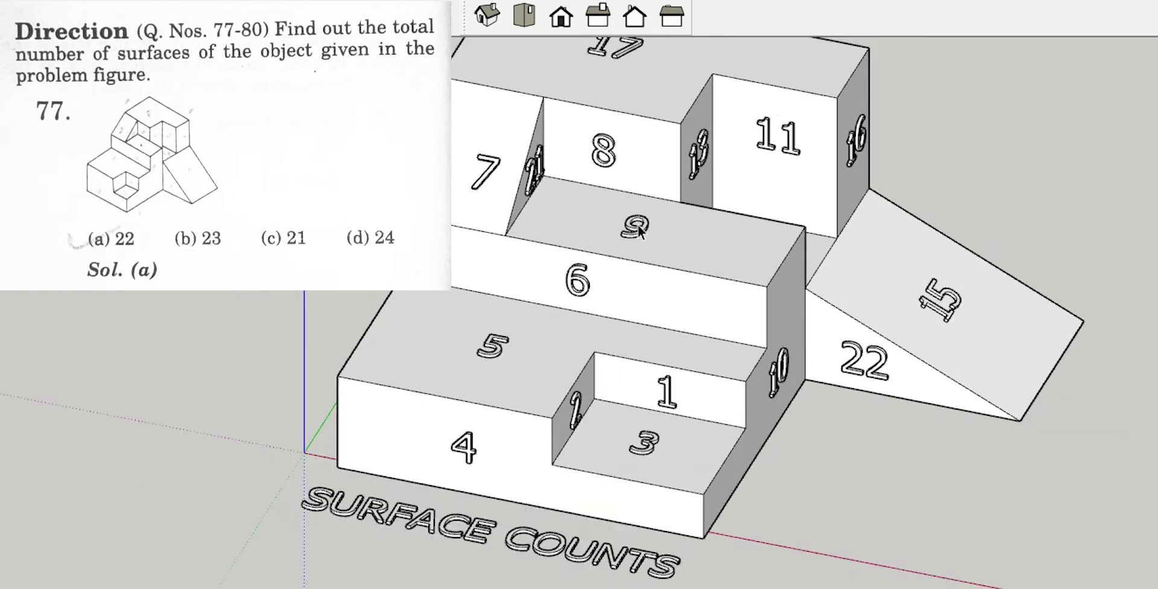
Examine the problem 77 object from its ramp side, following the surface numbers 10 to 17.
middle_drag(715, 199, 454, 185)
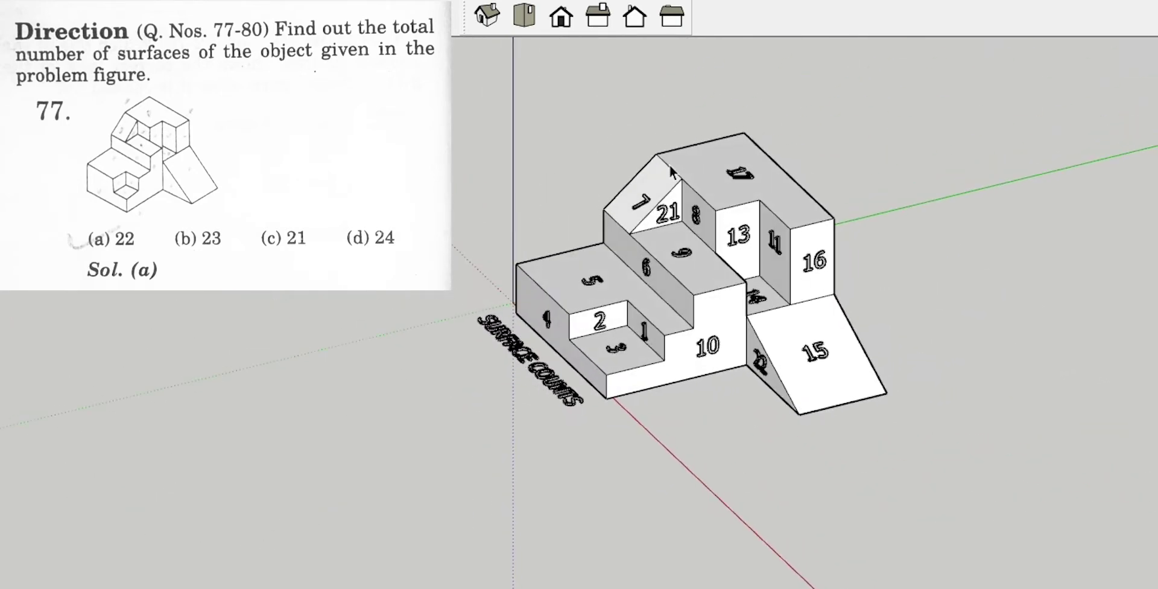
scroll(669, 186, up, 2)
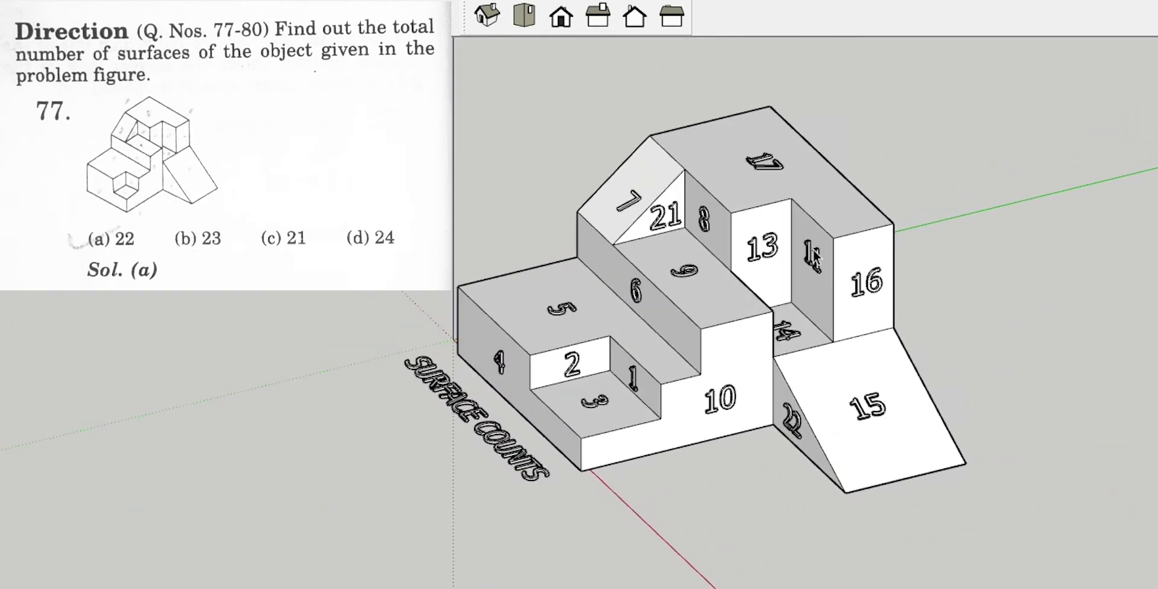
scroll(812, 248, down, 2)
mouse_move(812, 248)
middle_down()
mouse_move(831, 309)
mouse_move(520, 304)
mouse_move(574, 331)
mouse_move(709, 281)
mouse_move(759, 392)
mouse_move(835, 370)
middle_up()
scroll(786, 312, up, 2)
mouse_move(794, 328)
middle_down()
mouse_move(801, 393)
mouse_move(830, 401)
middle_up()
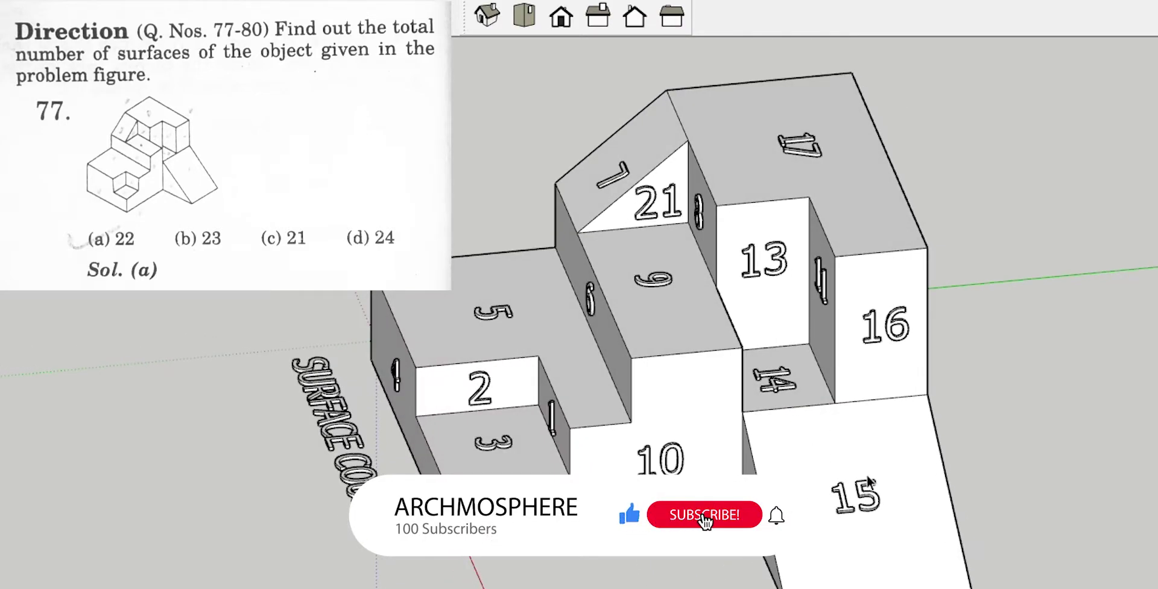
Inspect the back and underside of the problem 77 object, then surfaces 21 and 22 from the front.
scroll(871, 478, down, 2)
mouse_move(885, 473)
middle_down()
mouse_move(767, 443)
mouse_move(874, 404)
mouse_move(911, 404)
mouse_move(633, 409)
mouse_move(841, 480)
mouse_move(840, 272)
mouse_move(789, 251)
mouse_move(584, 261)
mouse_move(543, 338)
mouse_move(526, 404)
middle_up()
mouse_move(336, 483)
middle_down()
mouse_move(482, 476)
mouse_move(721, 499)
mouse_move(853, 202)
middle_up()
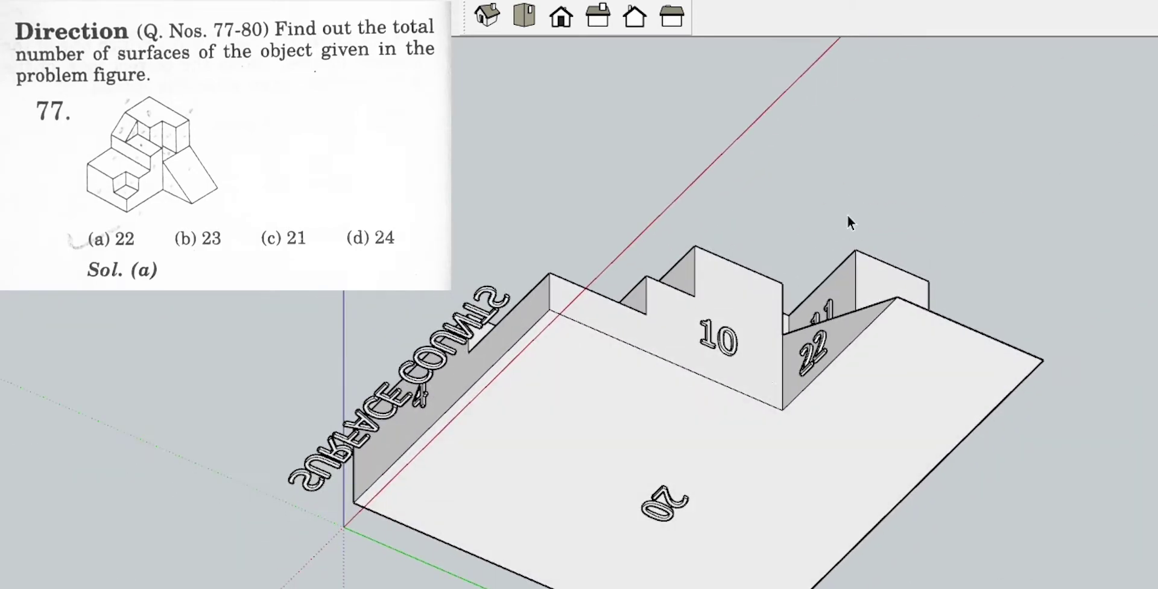
mouse_move(682, 496)
middle_down()
mouse_move(726, 574)
mouse_move(742, 464)
mouse_move(759, 484)
middle_up()
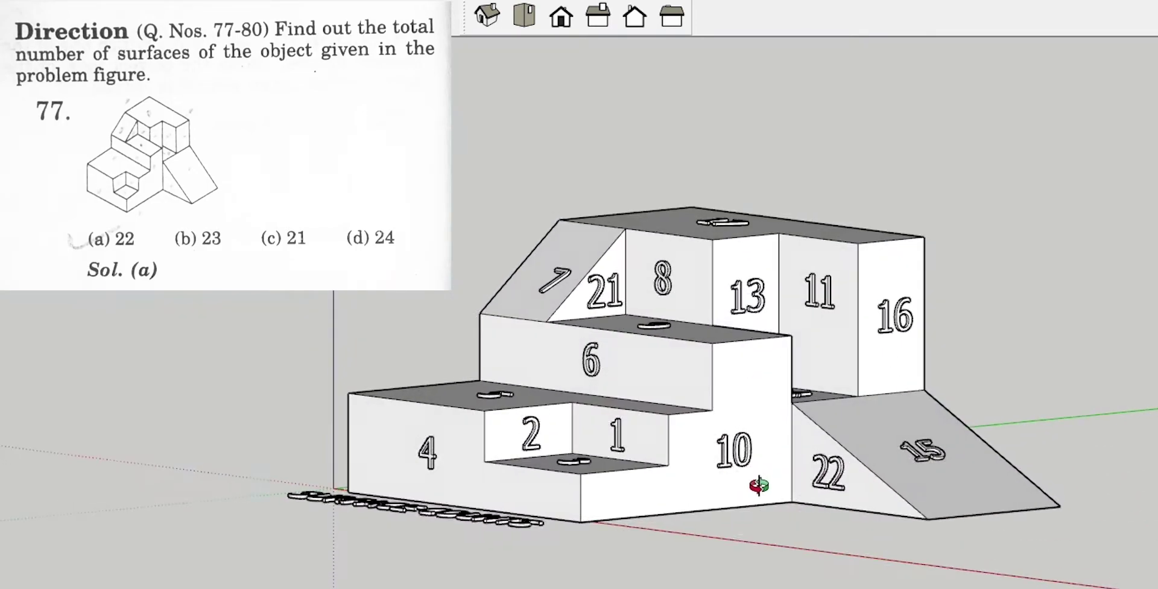
middle_drag(239, 452, 386, 580)
scroll(450, 262, down, 2)
scroll(578, 302, up, 2)
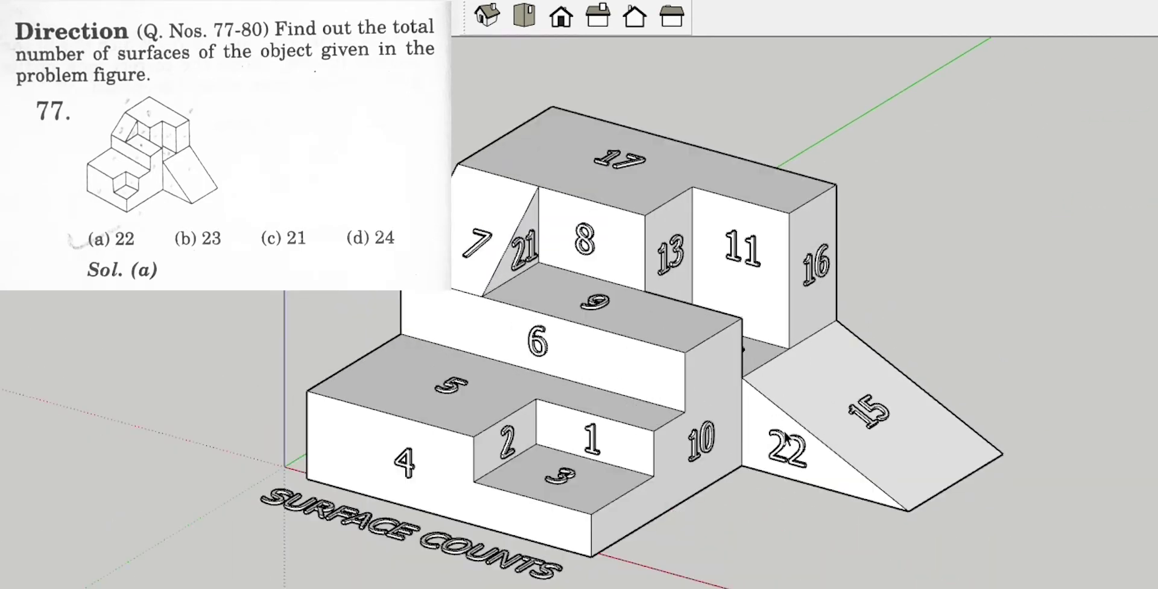
Inspect the see-through problem 77 object from several sides, checking the hidden back and bottom surfaces against the visible ones.
mouse_move(585, 457)
middle_down()
mouse_move(607, 473)
mouse_move(661, 441)
middle_up()
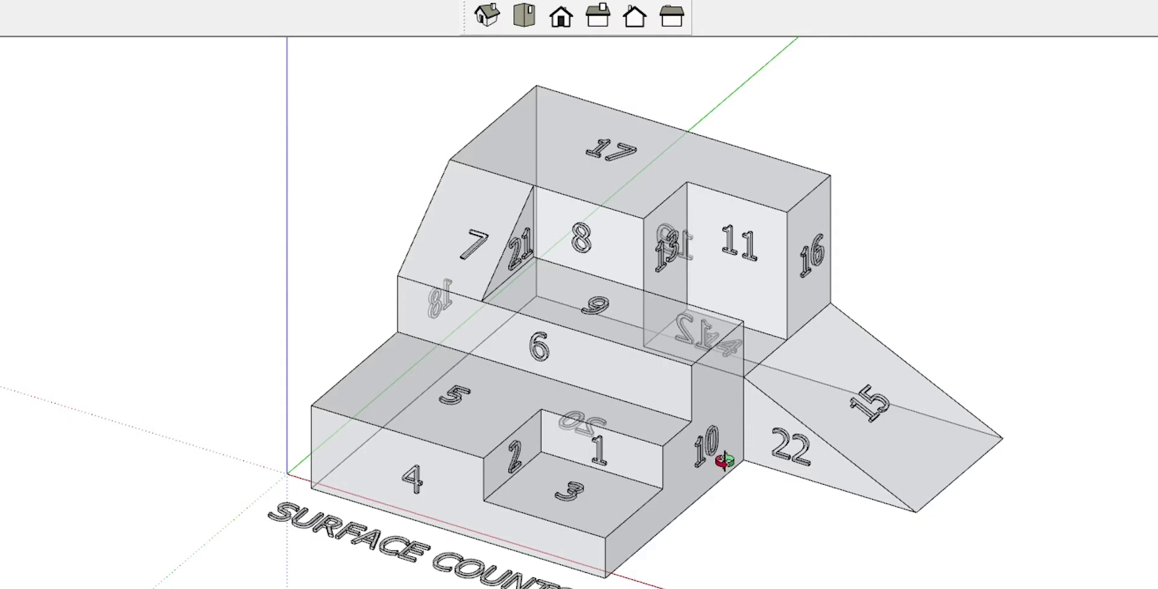
middle_drag(716, 460, 647, 421)
scroll(646, 416, up, 1)
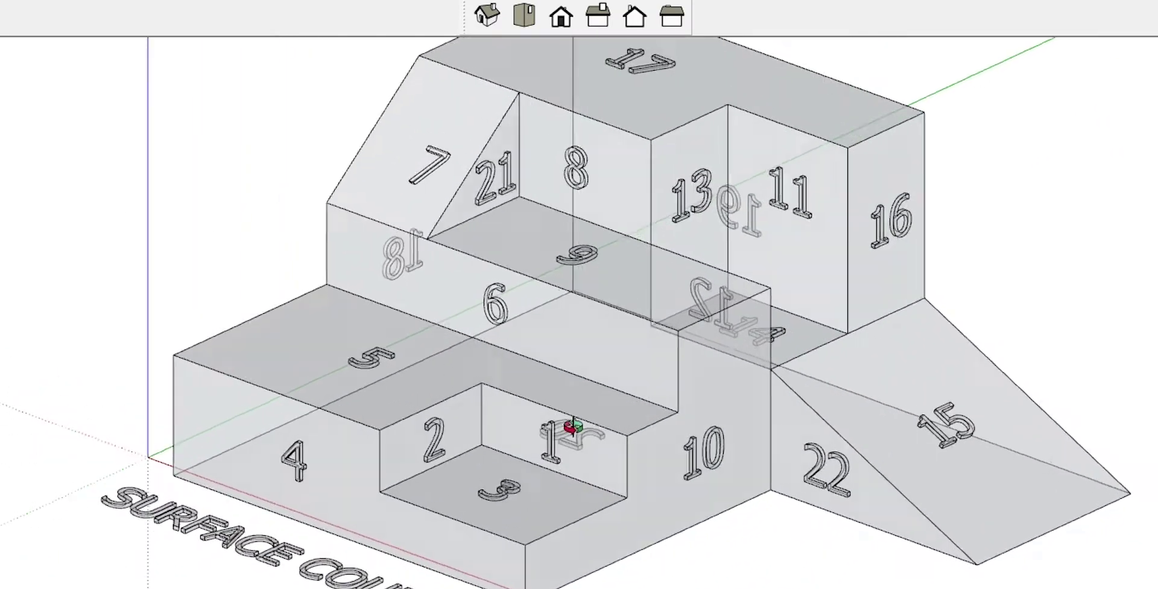
middle_drag(559, 427, 628, 449)
scroll(543, 372, down, 3)
scroll(693, 238, up, 2)
mouse_move(693, 237)
middle_down()
mouse_move(667, 320)
mouse_move(388, 330)
mouse_move(564, 281)
mouse_move(528, 321)
mouse_move(392, 233)
middle_up()
scroll(573, 349, up, 3)
scroll(597, 349, down, 3)
mouse_move(597, 349)
middle_down()
mouse_move(770, 228)
mouse_move(589, 572)
mouse_move(785, 431)
mouse_move(711, 359)
mouse_move(776, 409)
mouse_move(370, 480)
mouse_move(584, 369)
mouse_move(516, 468)
mouse_move(685, 400)
mouse_move(976, 393)
mouse_move(217, 398)
mouse_move(77, 367)
middle_up()
scroll(139, 389, down, 2)
middle_drag(489, 331, 519, 364)
scroll(304, 415, up, 2)
scroll(387, 350, down, 1)
scroll(232, 426, up, 3)
scroll(234, 354, down, 3)
mouse_move(234, 354)
middle_down()
mouse_move(150, 356)
mouse_move(261, 383)
mouse_move(306, 344)
middle_up()
scroll(116, 331, up, 1)
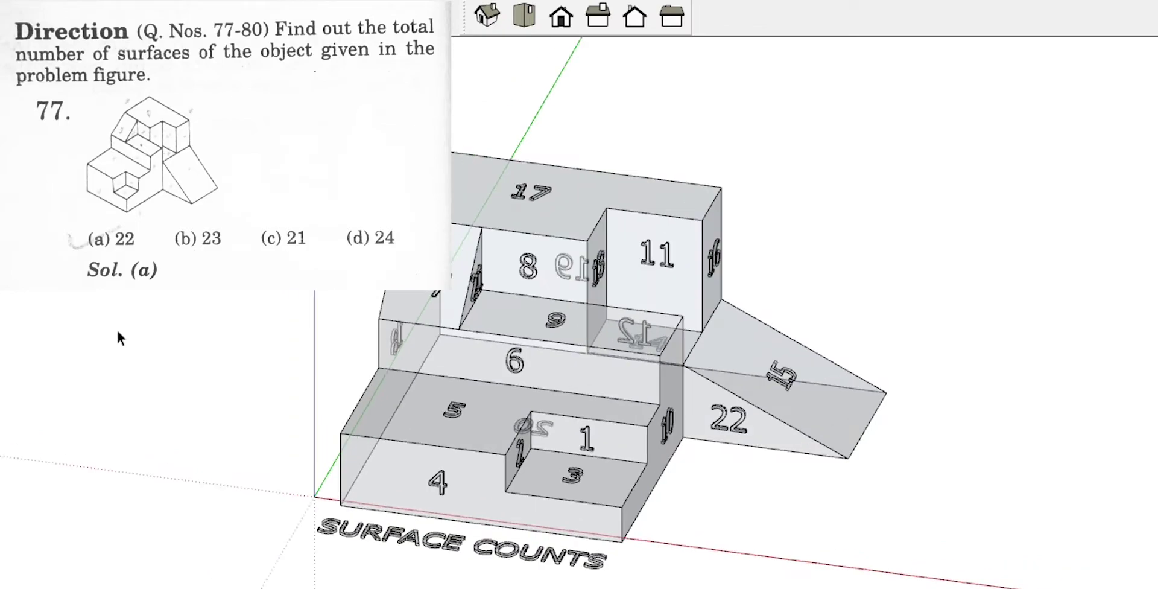
scroll(175, 310, up, 2)
mouse_move(549, 359)
middle_down()
mouse_move(563, 362)
mouse_move(413, 345)
middle_up()
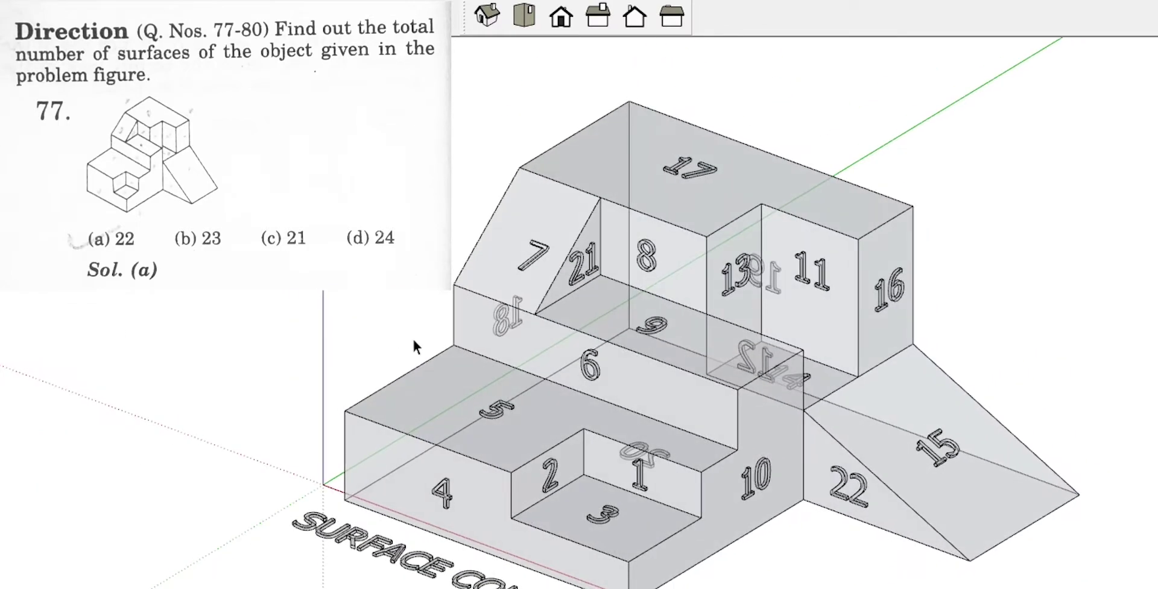
scroll(423, 325, down, 2)
scroll(347, 295, up, 2)
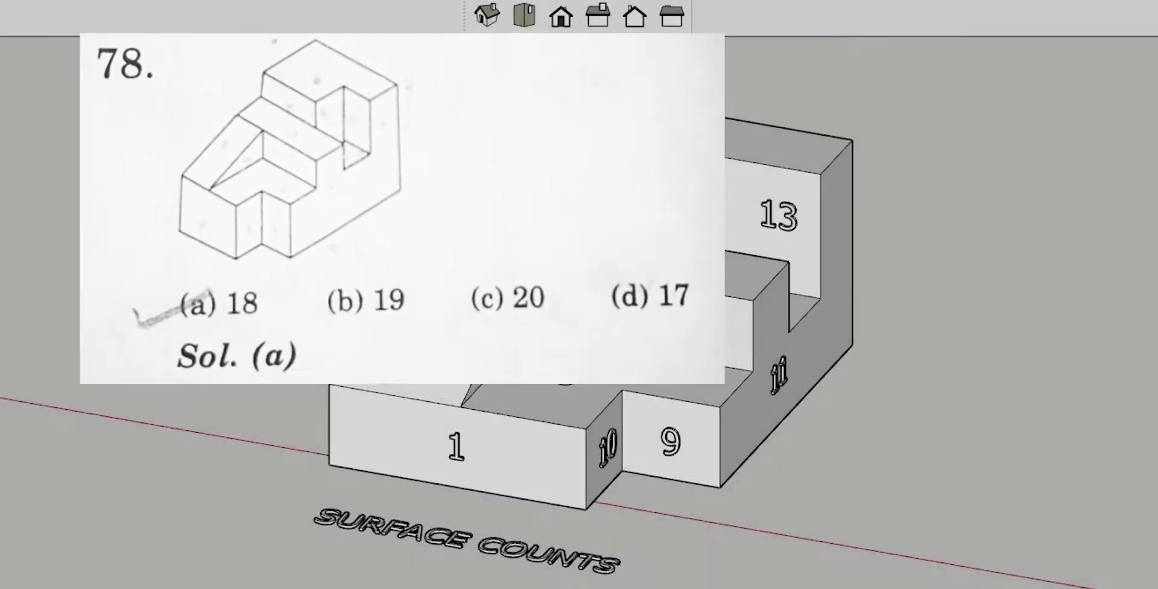
Examine the front and stepped surfaces of the problem 78 object, following the surface numbers 1 to 10.
mouse_move(603, 338)
middle_down()
mouse_move(499, 302)
mouse_move(371, 285)
mouse_move(359, 294)
middle_up()
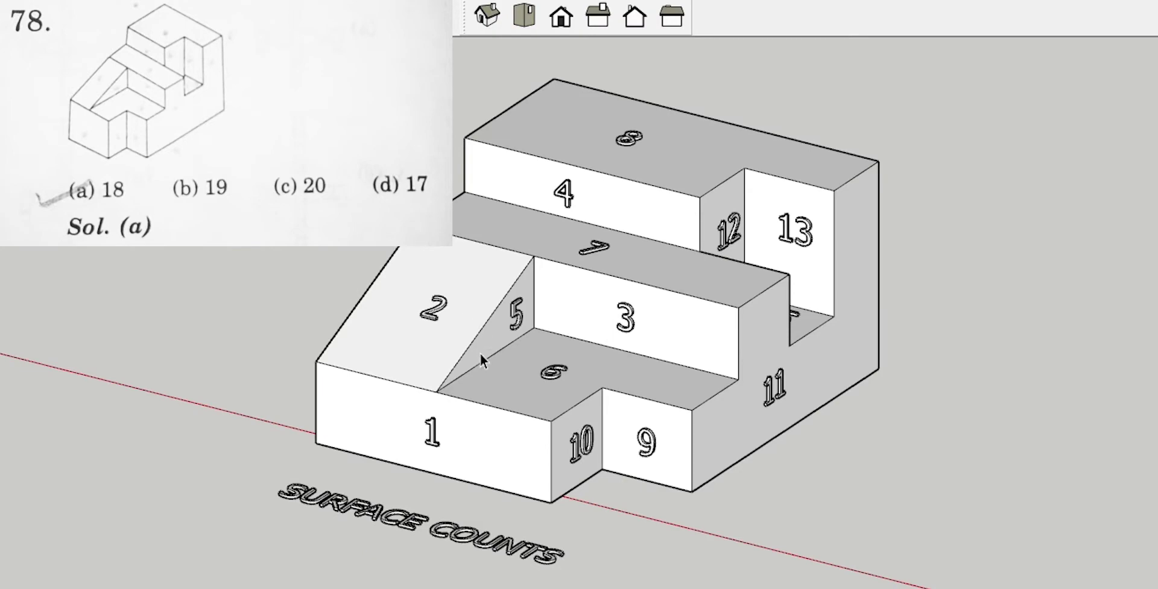
scroll(477, 272, down, 2)
scroll(370, 214, up, 2)
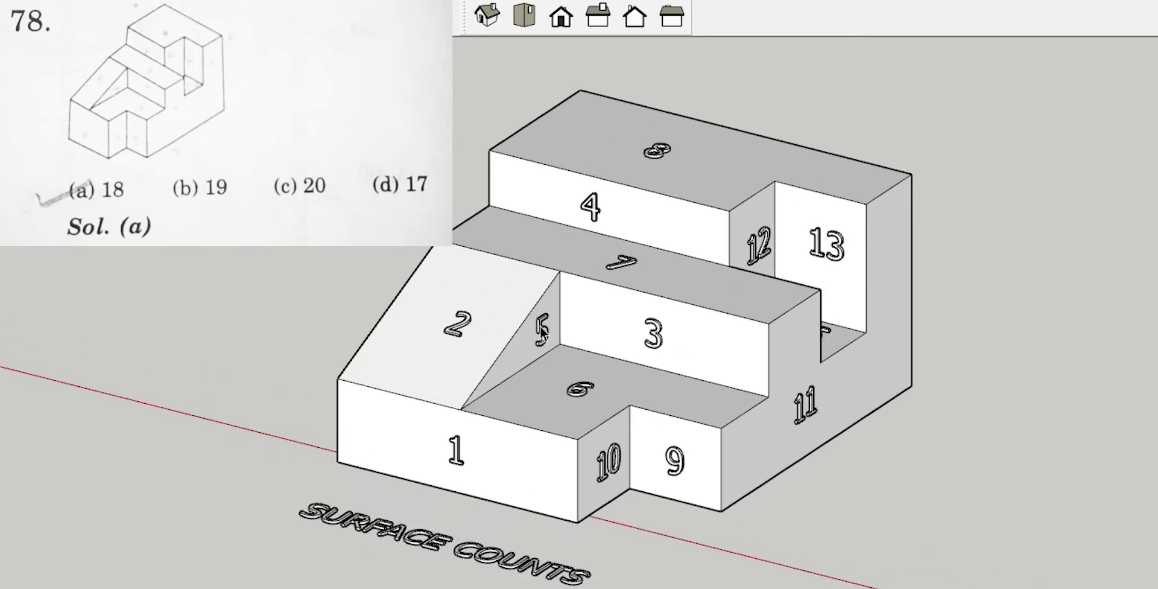
scroll(555, 302, up, 1)
mouse_move(561, 252)
middle_down()
mouse_move(651, 330)
mouse_move(498, 343)
mouse_move(527, 296)
middle_up()
scroll(588, 242, down, 1)
middle_drag(445, 371, 551, 319)
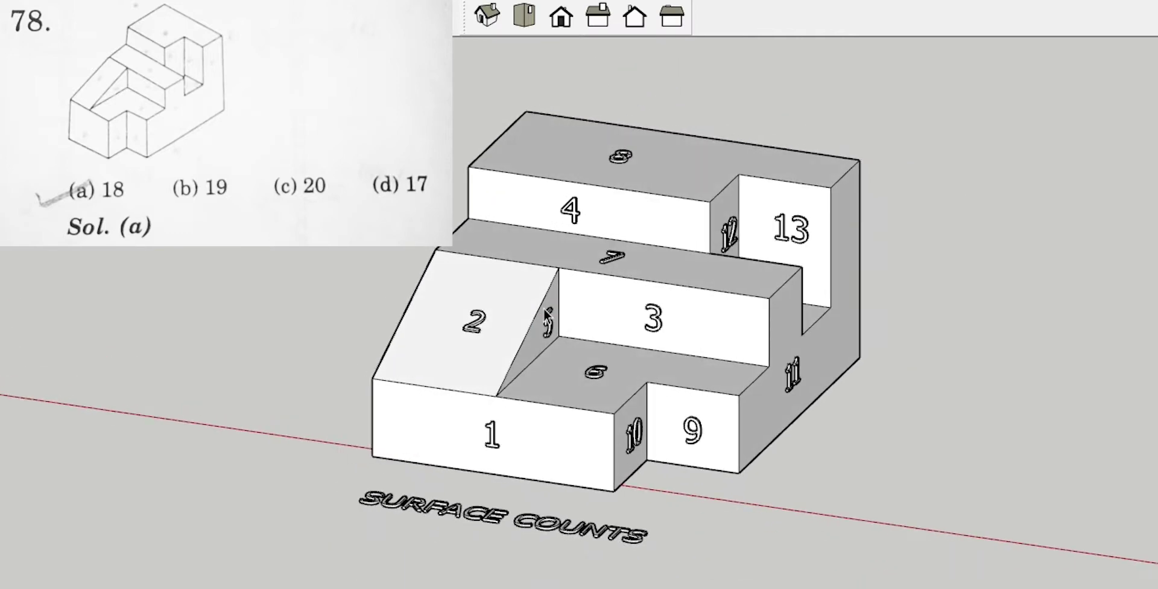
scroll(468, 445, up, 1)
middle_drag(603, 418, 542, 464)
scroll(460, 427, up, 1)
scroll(465, 443, down, 2)
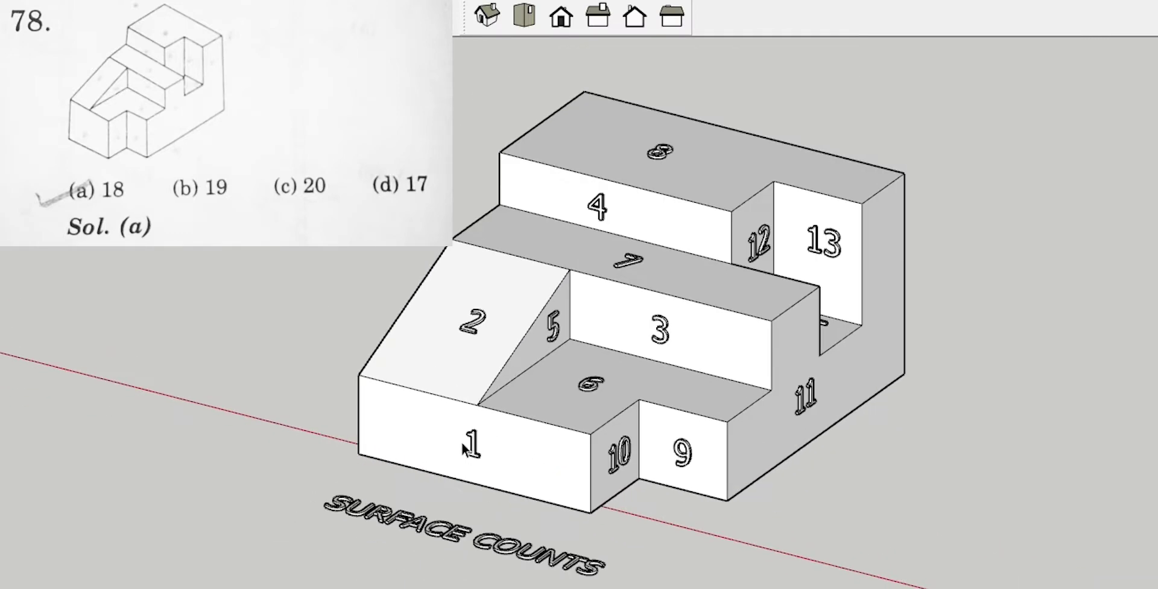
scroll(302, 476, up, 1)
scroll(397, 416, down, 1)
scroll(330, 415, up, 1)
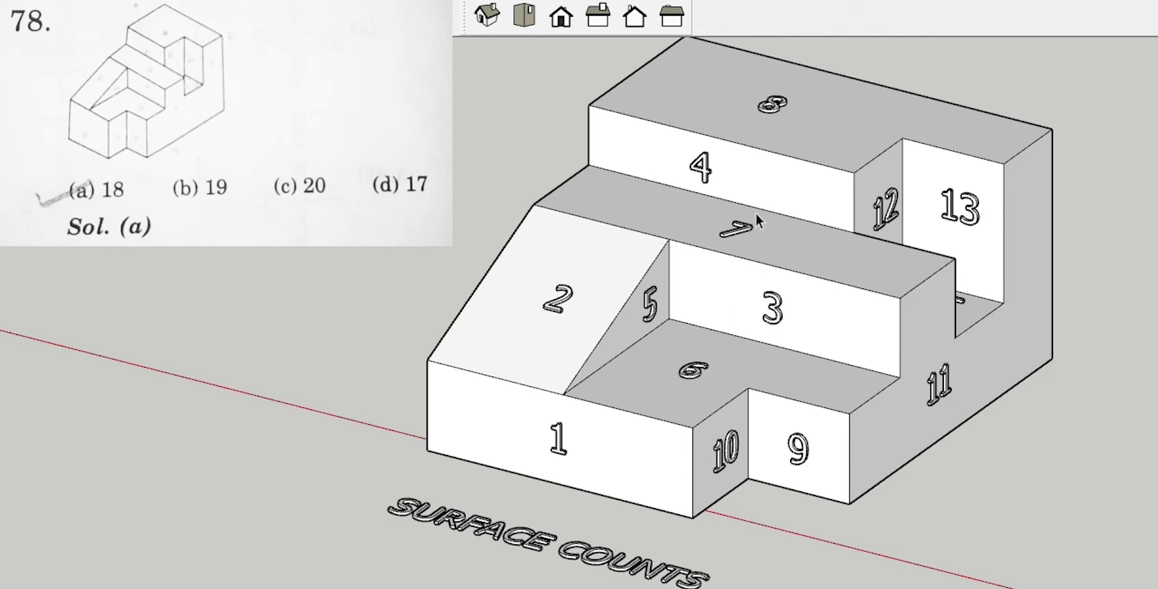
Inspect the side notch, back and underside of the problem 78 object, following the surface numbers 11 to 18.
middle_drag(788, 289, 711, 499)
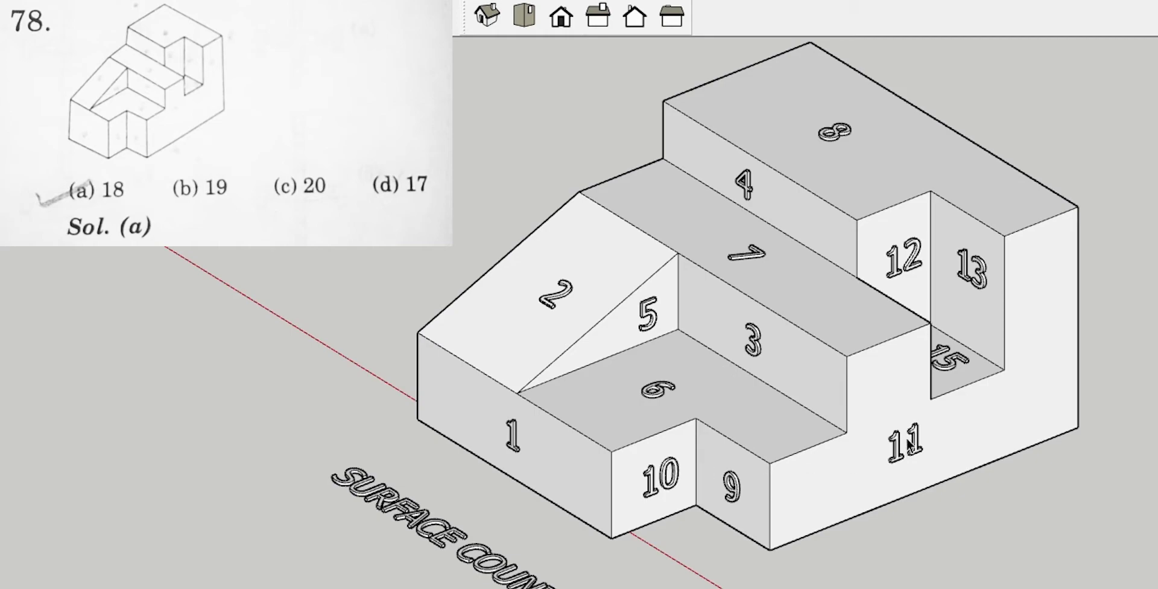
mouse_move(927, 425)
middle_down()
mouse_move(654, 421)
mouse_move(851, 348)
mouse_move(977, 367)
mouse_move(971, 299)
mouse_move(910, 380)
mouse_move(678, 303)
mouse_move(603, 312)
middle_up()
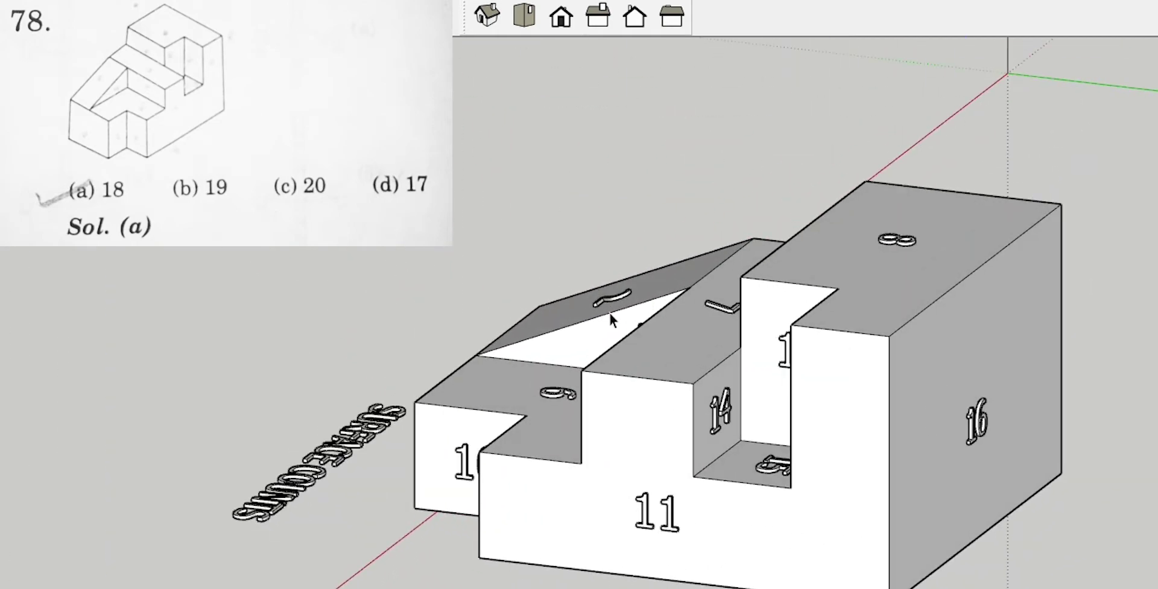
middle_drag(728, 410, 776, 450)
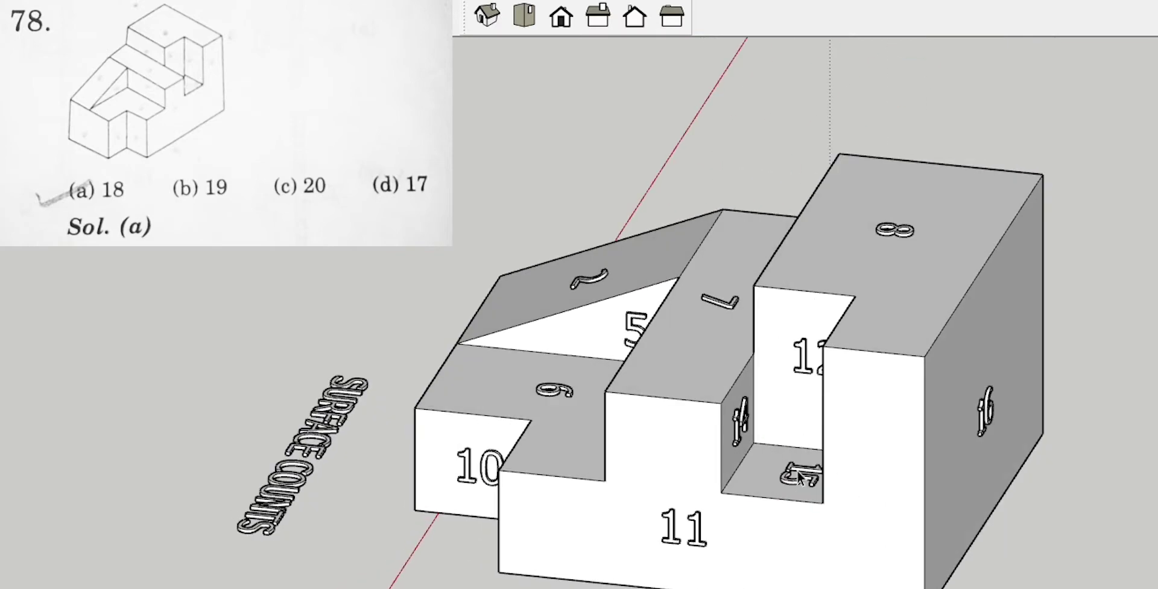
middle_drag(996, 410, 803, 402)
scroll(879, 398, down, 3)
mouse_move(878, 398)
middle_down()
mouse_move(517, 432)
mouse_move(399, 397)
middle_up()
mouse_move(506, 464)
middle_down()
mouse_move(871, 279)
mouse_move(938, 268)
middle_up()
middle_drag(633, 481, 816, 366)
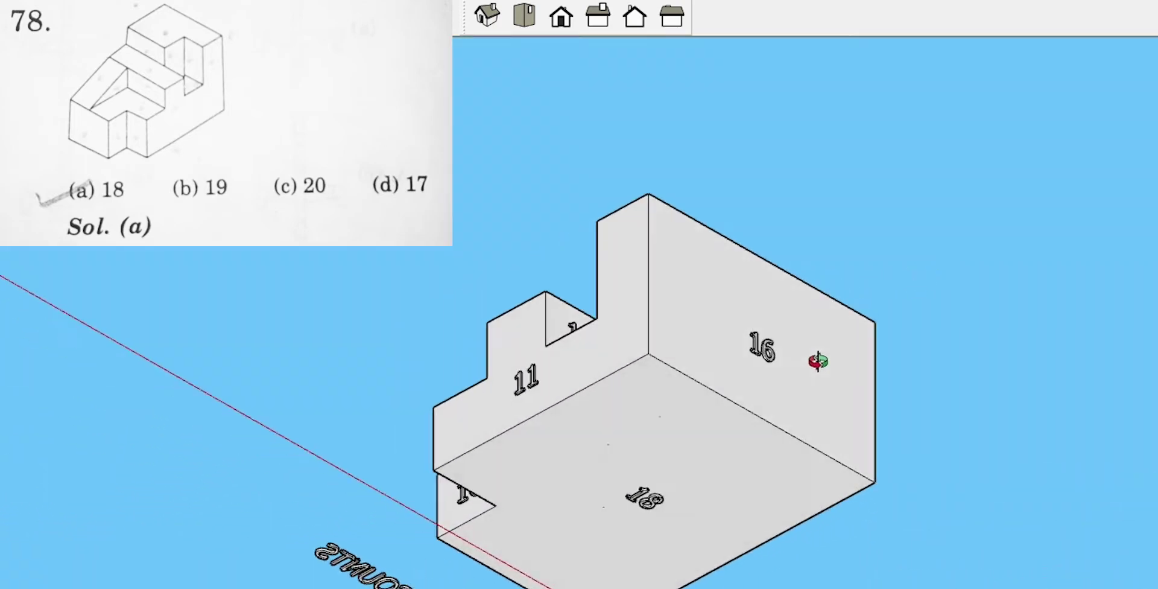
mouse_move(672, 421)
middle_down()
mouse_move(530, 388)
mouse_move(603, 422)
mouse_move(624, 458)
middle_up()
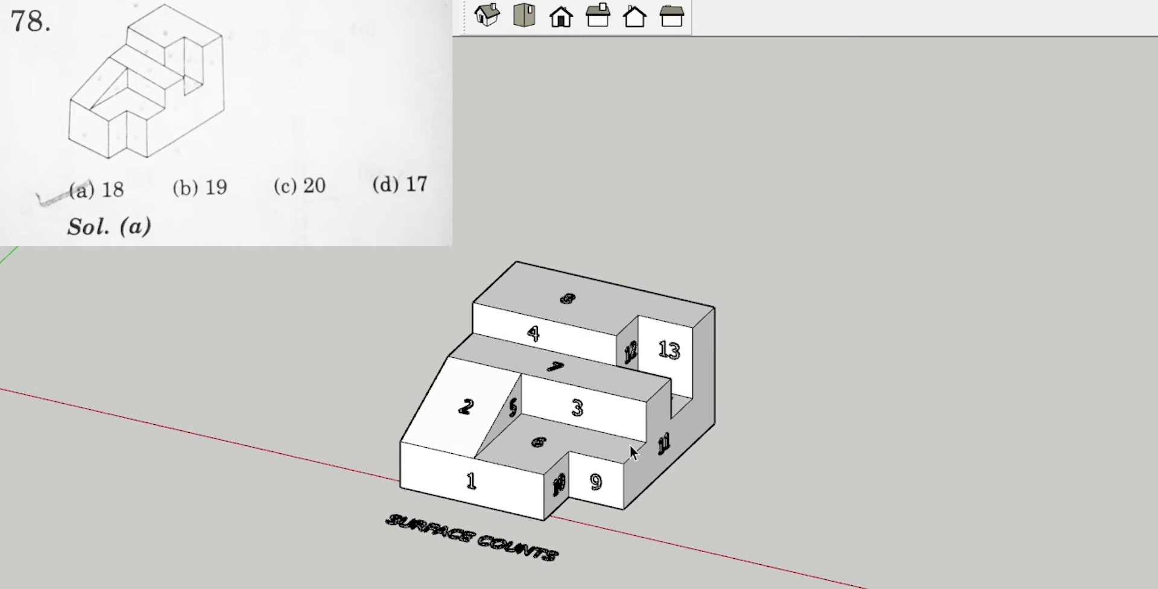
scroll(434, 468, up, 3)
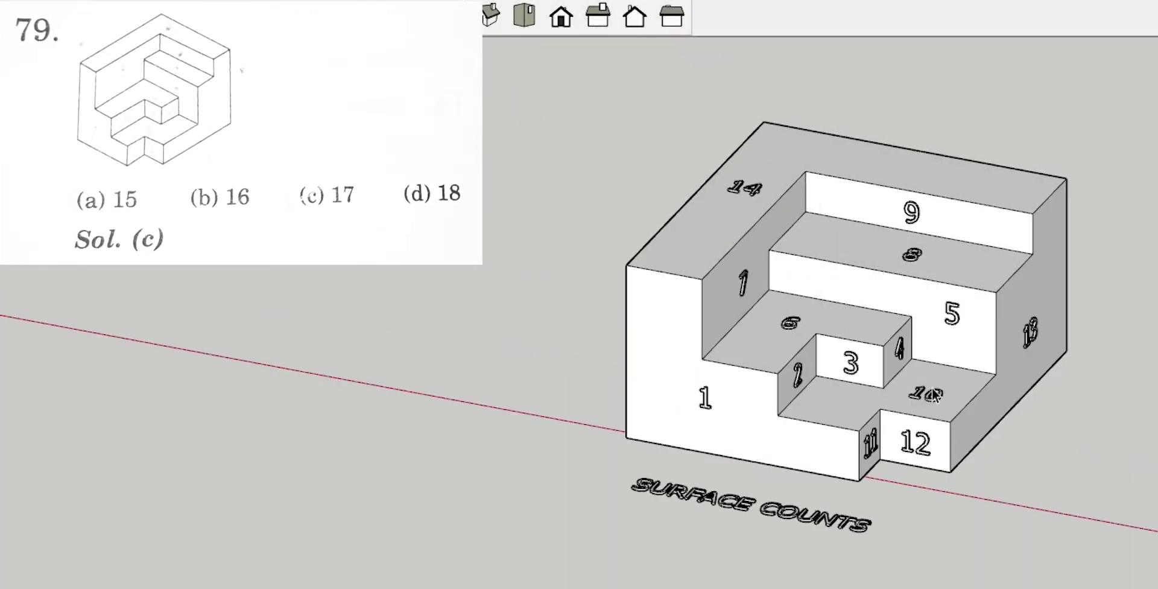
Examine the front, stepped and top surfaces of the problem 79 object, following the surface numbers 1 to 14.
mouse_move(933, 395)
middle_down()
mouse_move(843, 353)
mouse_move(772, 365)
middle_up()
scroll(765, 398, up, 3)
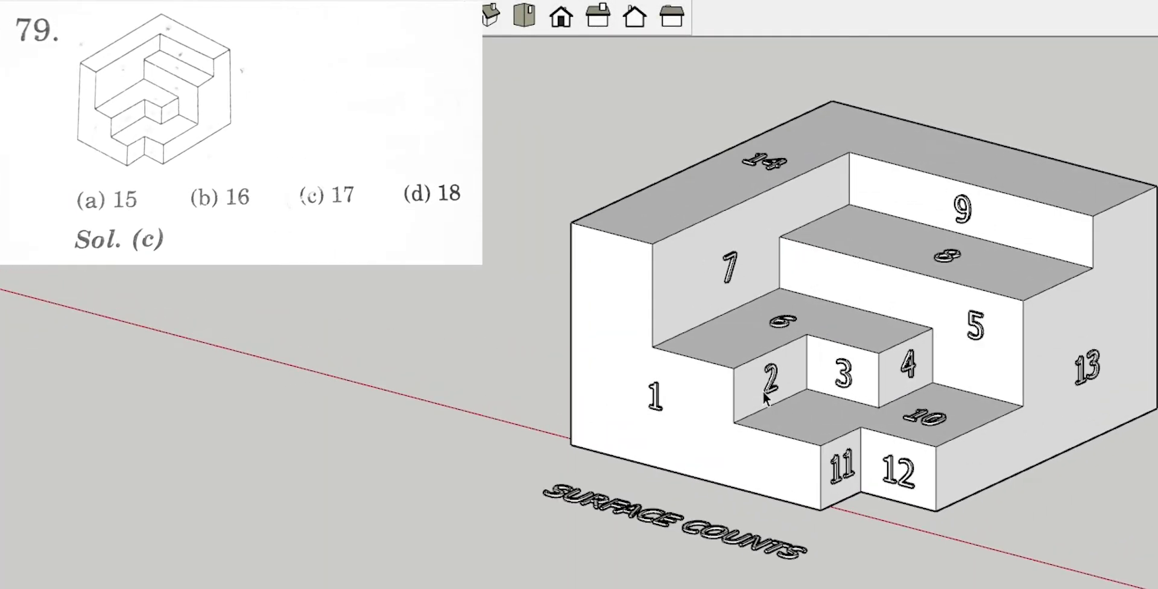
mouse_move(783, 434)
middle_down()
mouse_move(704, 475)
mouse_move(703, 530)
middle_up()
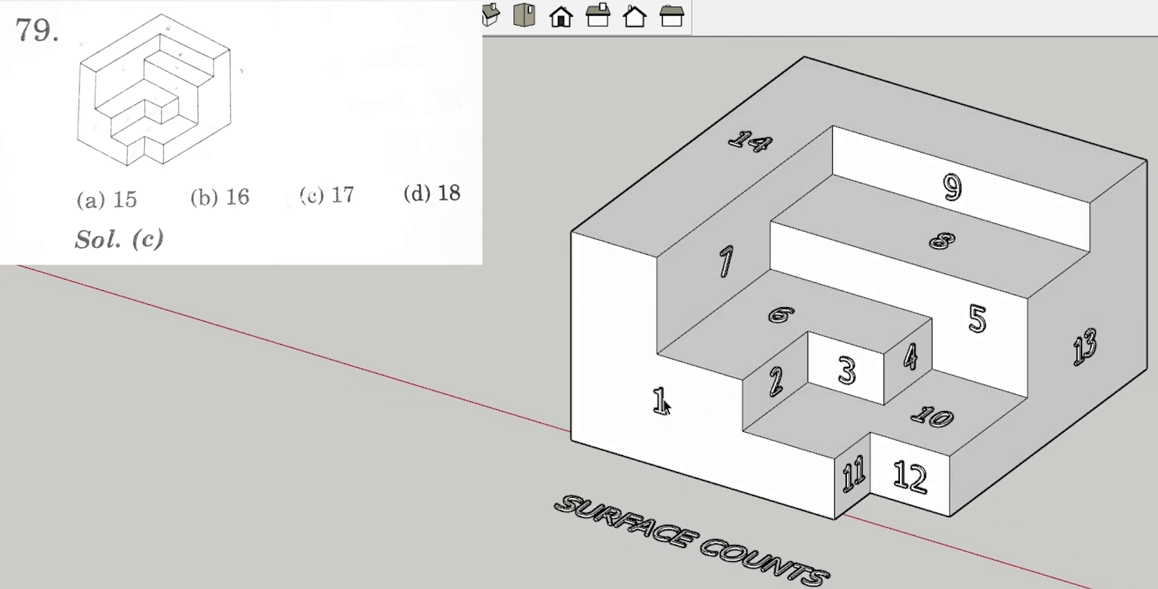
scroll(692, 402, up, 2)
scroll(690, 395, down, 2)
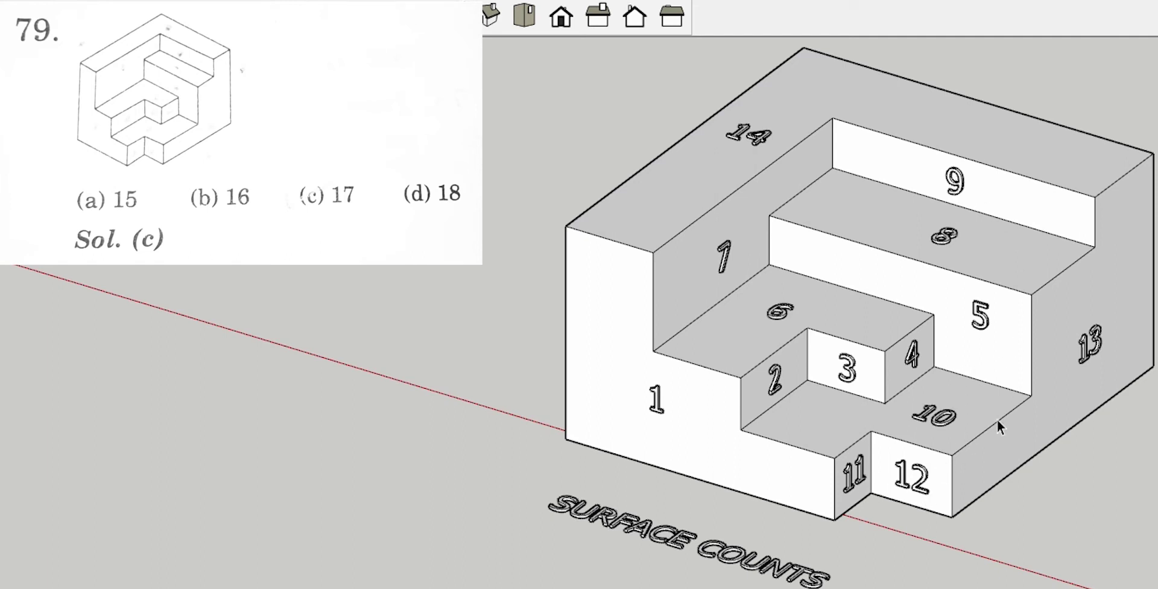
Inspect the outer back faces and underside of the problem 79 object for its remaining numbered surfaces.
middle_drag(881, 258, 438, 308)
scroll(462, 304, down, 3)
scroll(506, 425, up, 2)
middle_drag(664, 364, 97, 311)
mouse_move(620, 398)
middle_down()
mouse_move(751, 357)
mouse_move(453, 424)
mouse_move(645, 284)
middle_up()
middle_drag(555, 372, 549, 377)
middle_drag(860, 298, 597, 401)
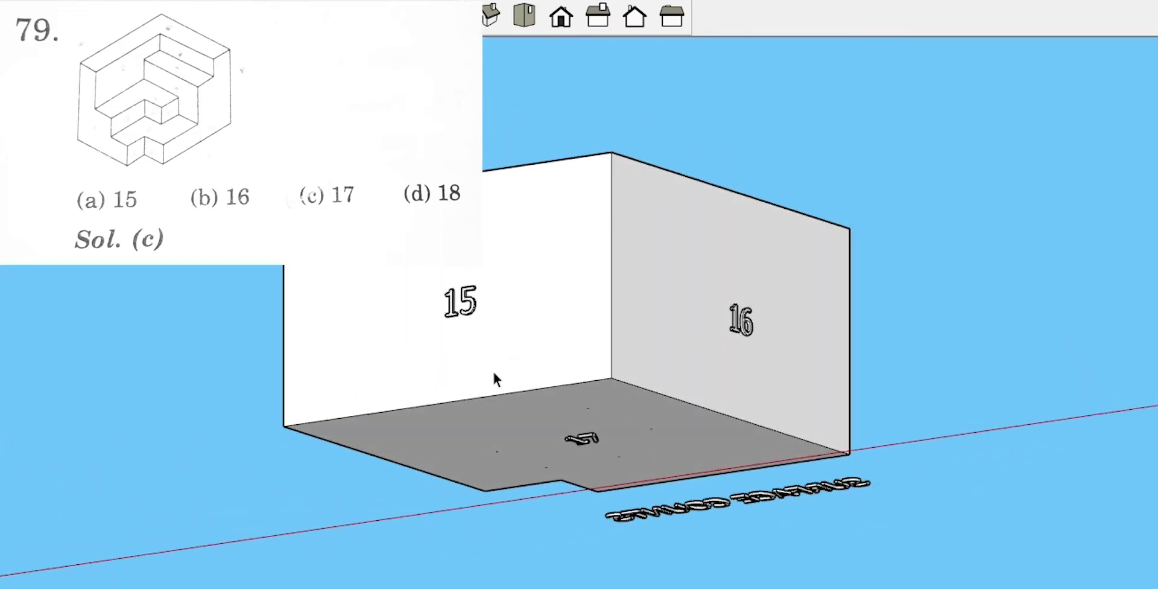
Finish viewing the back faces and underside of the problem 79 object, surfaces 15 to 17.
middle_drag(685, 480, 845, 449)
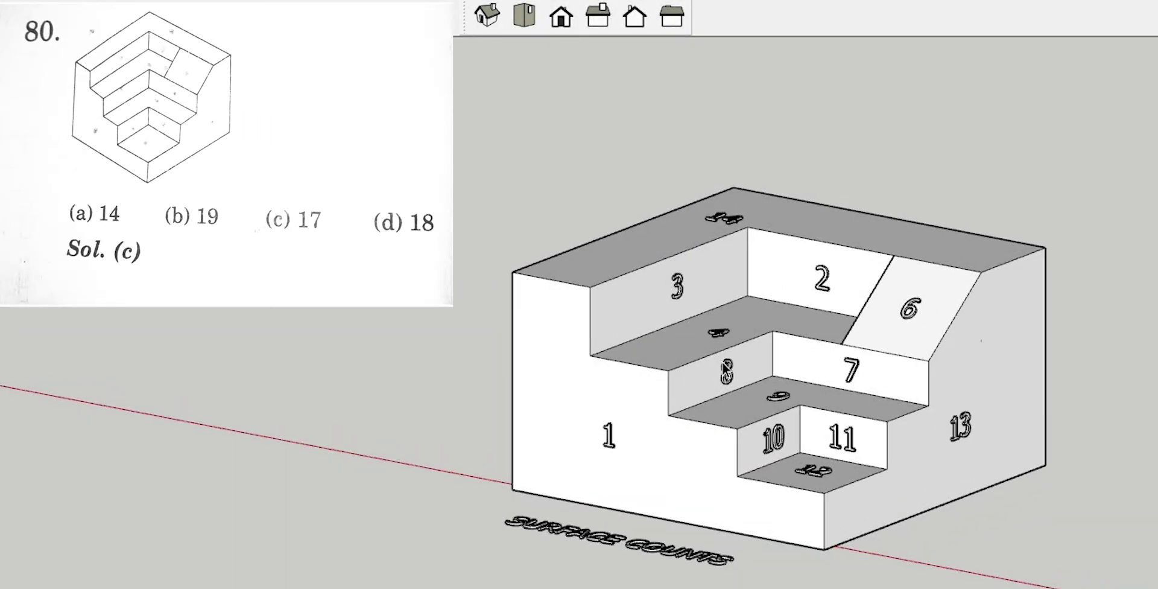
Examine the front, stepped, sloping and top surfaces of the problem 80 object, including the hidden triangular face 5 beside the slope.
mouse_move(611, 326)
middle_down()
mouse_move(681, 374)
mouse_move(770, 399)
middle_up()
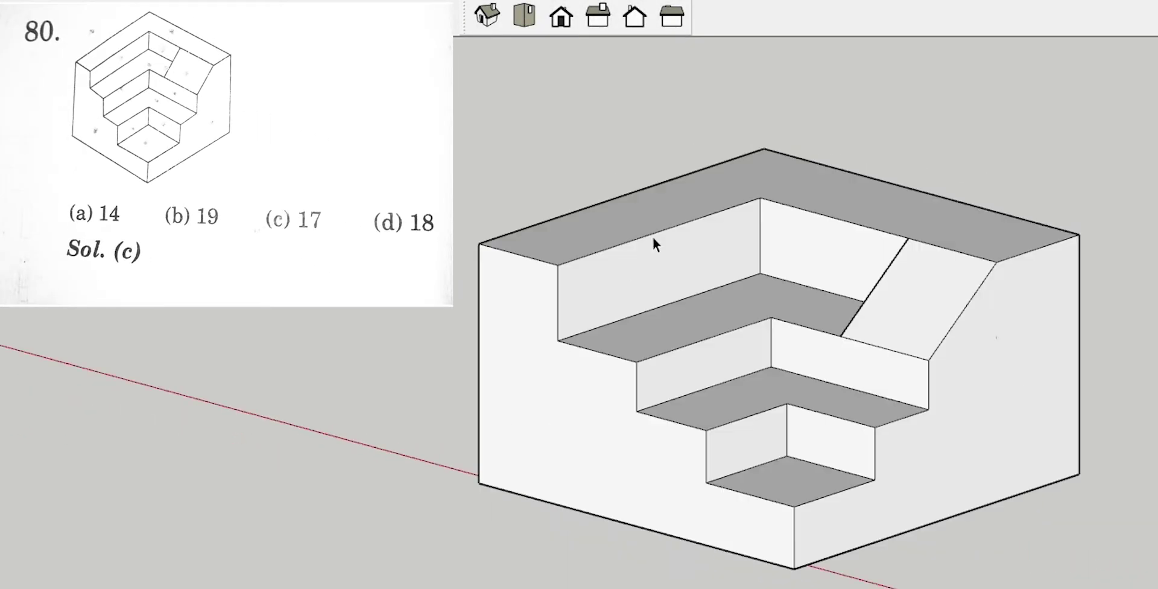
mouse_move(727, 256)
middle_down()
mouse_move(802, 276)
mouse_move(740, 274)
middle_up()
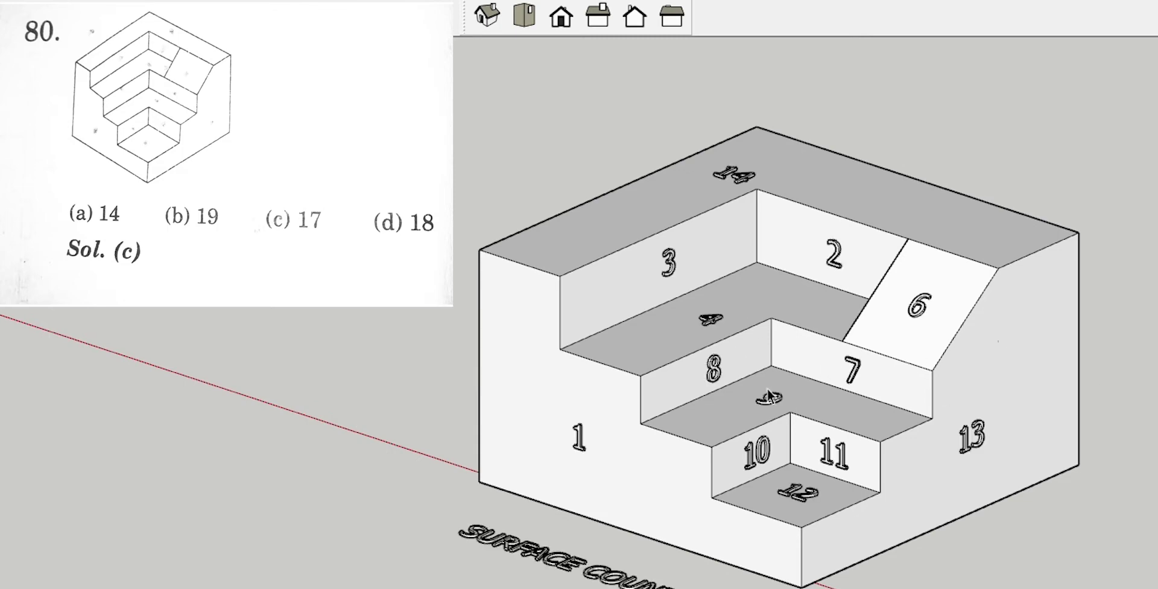
mouse_move(766, 389)
middle_down()
mouse_move(600, 382)
mouse_move(827, 392)
middle_up()
scroll(672, 388, up, 2)
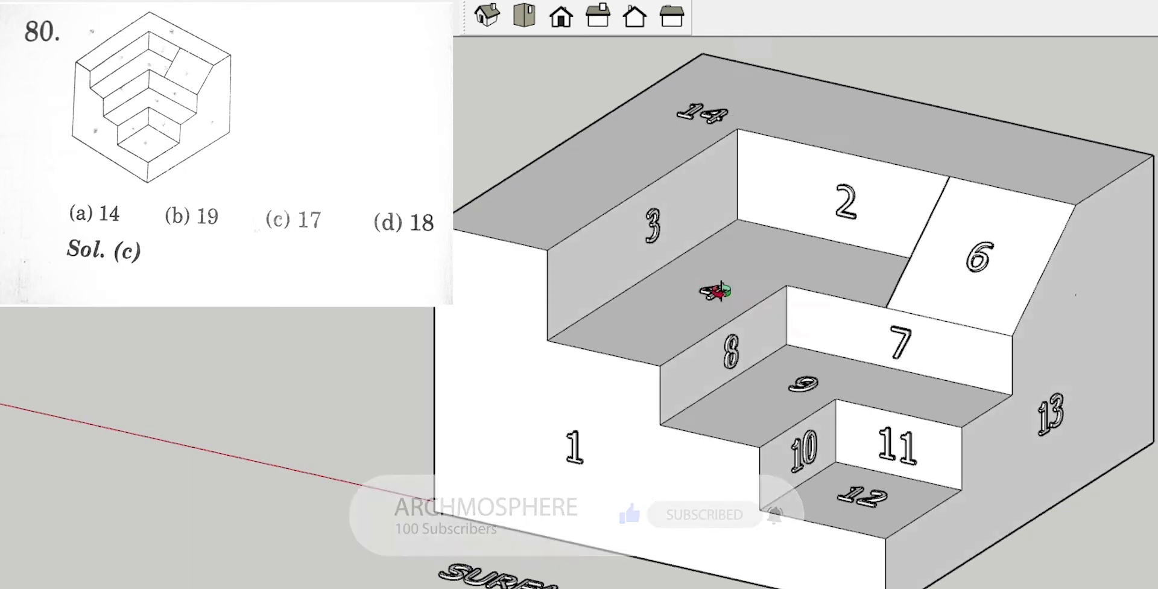
middle_drag(713, 290, 1049, 266)
scroll(778, 157, up, 3)
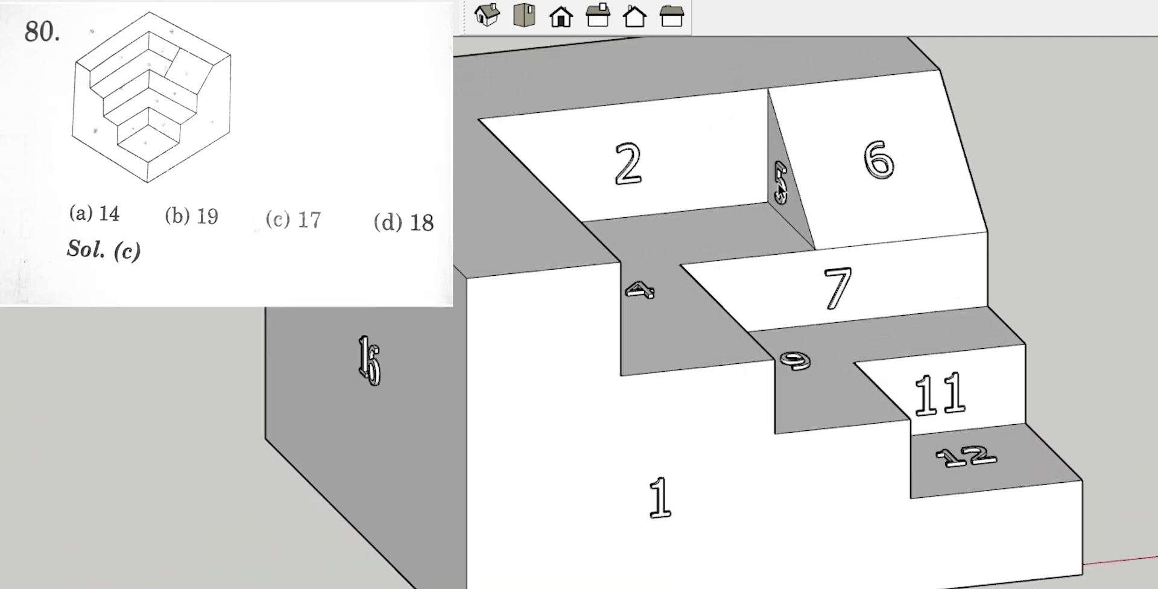
middle_drag(825, 146, 693, 180)
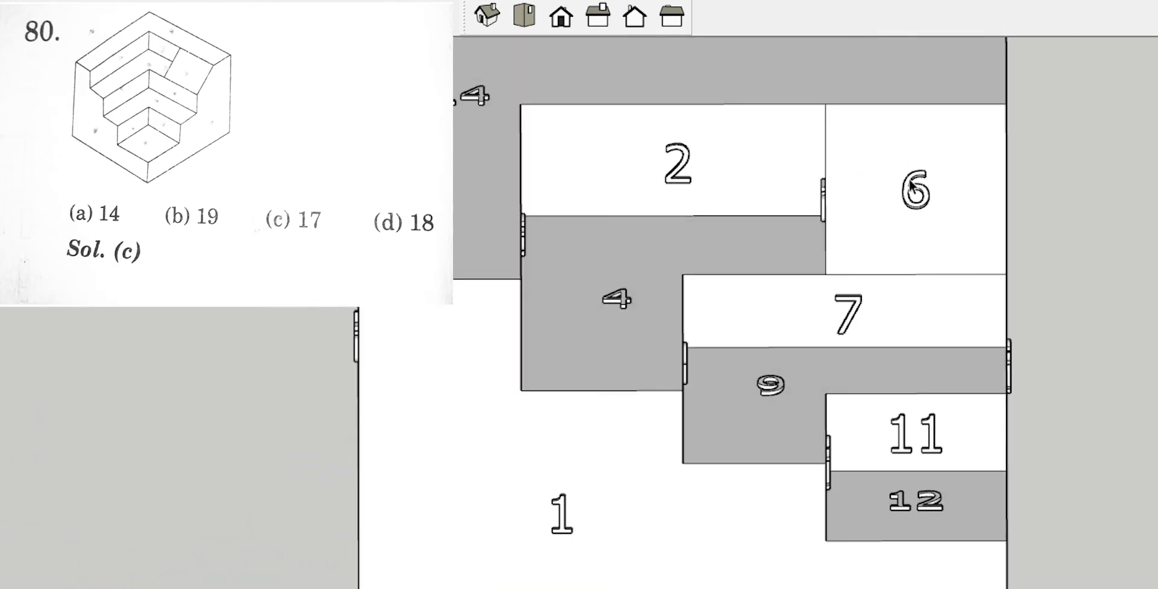
scroll(908, 191, down, 1)
middle_drag(876, 244, 663, 344)
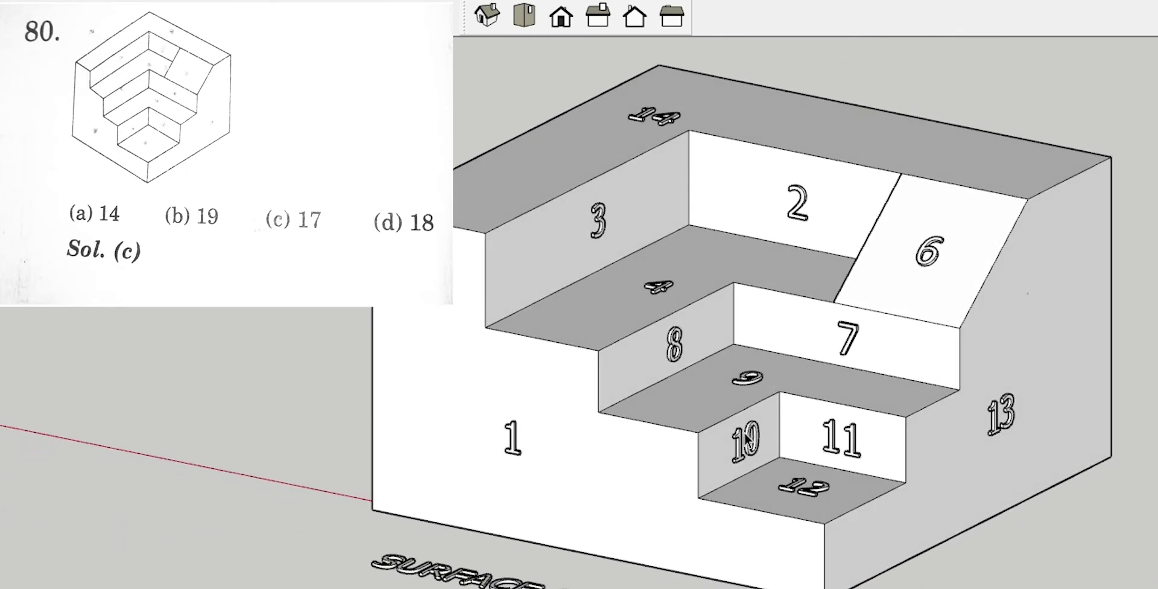
Inspect the side face 13, the back faces 15 and 16, and the underside of the problem 80 object.
middle_drag(1011, 377, 945, 372)
scroll(697, 98, down, 2)
middle_drag(990, 268, 386, 187)
middle_drag(895, 398, 827, 403)
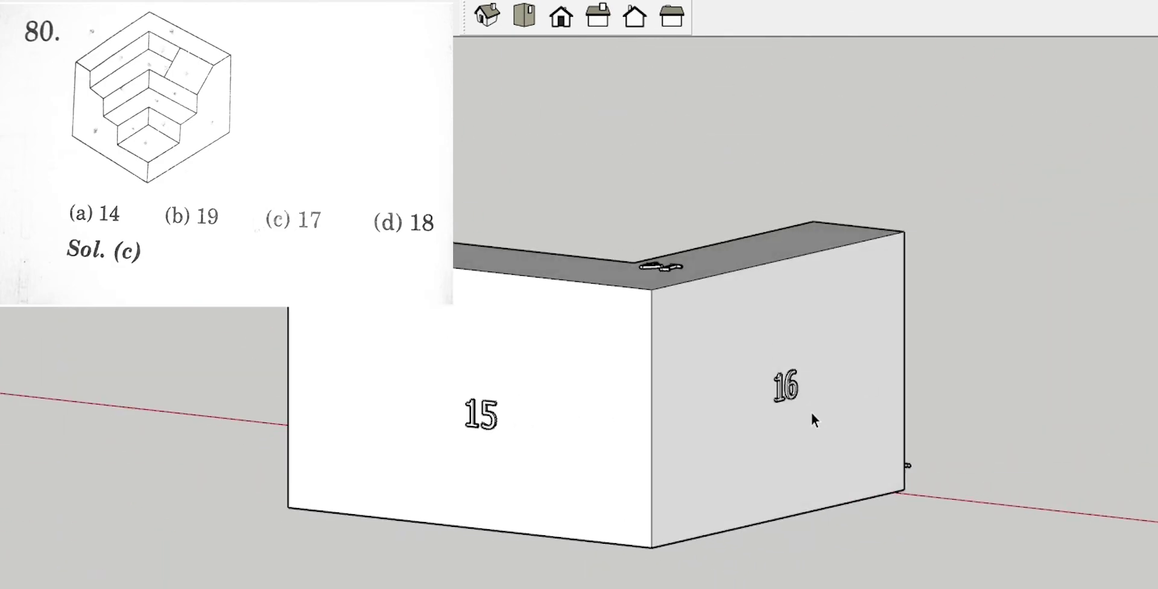
middle_drag(543, 493, 613, 396)
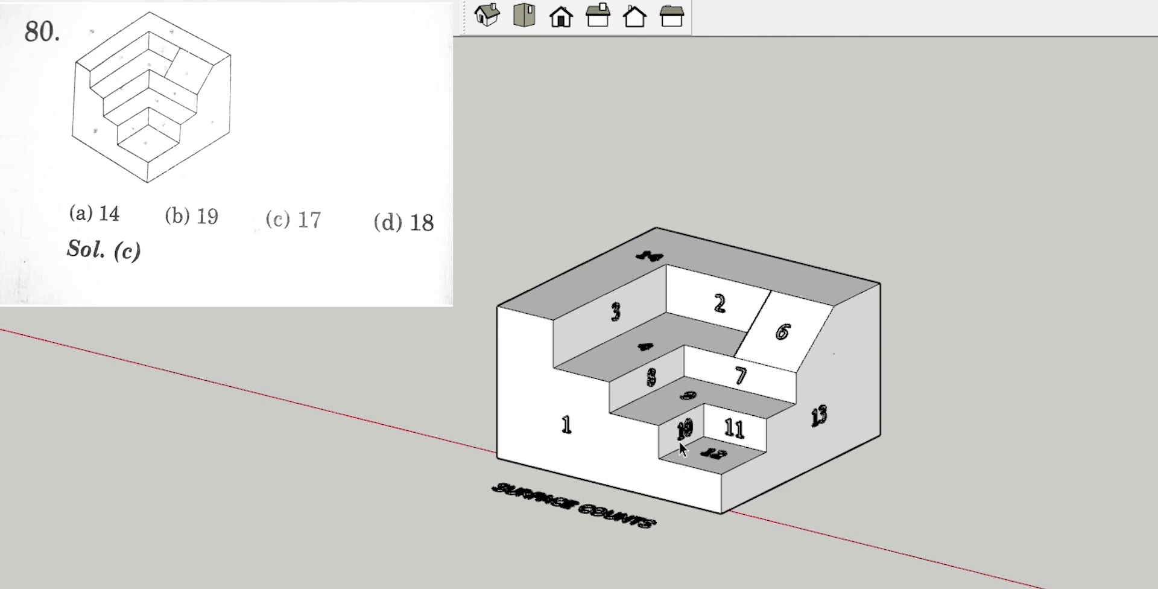
Review the overall front of the problem 80 object, from the stepped face 1 up to the L-shaped top face 14.
scroll(731, 429, up, 3)
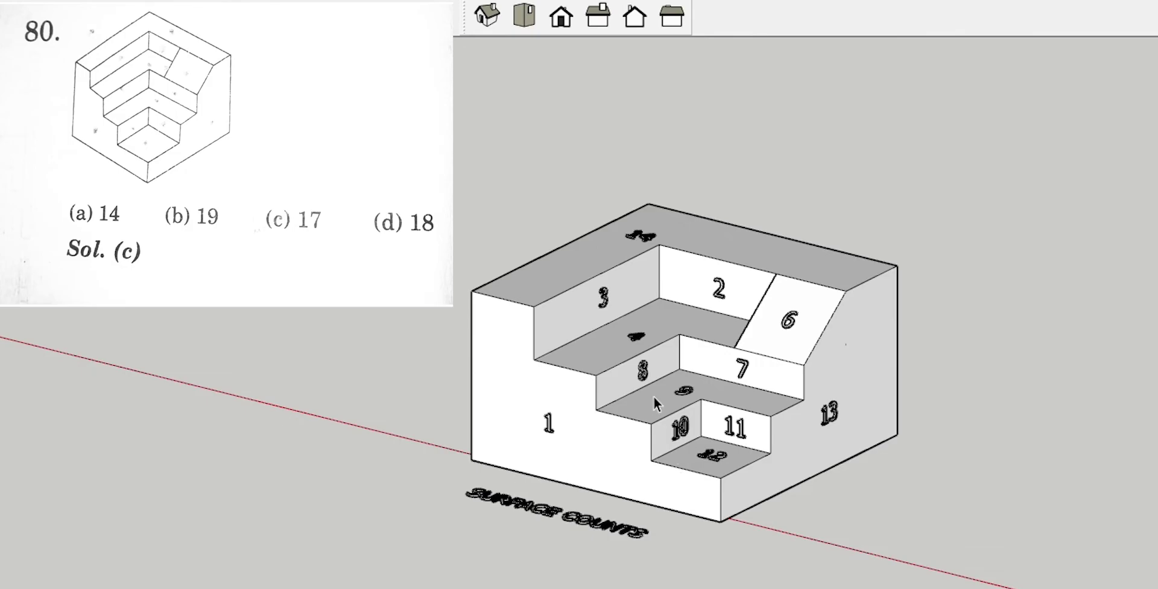
middle_drag(633, 395, 668, 447)
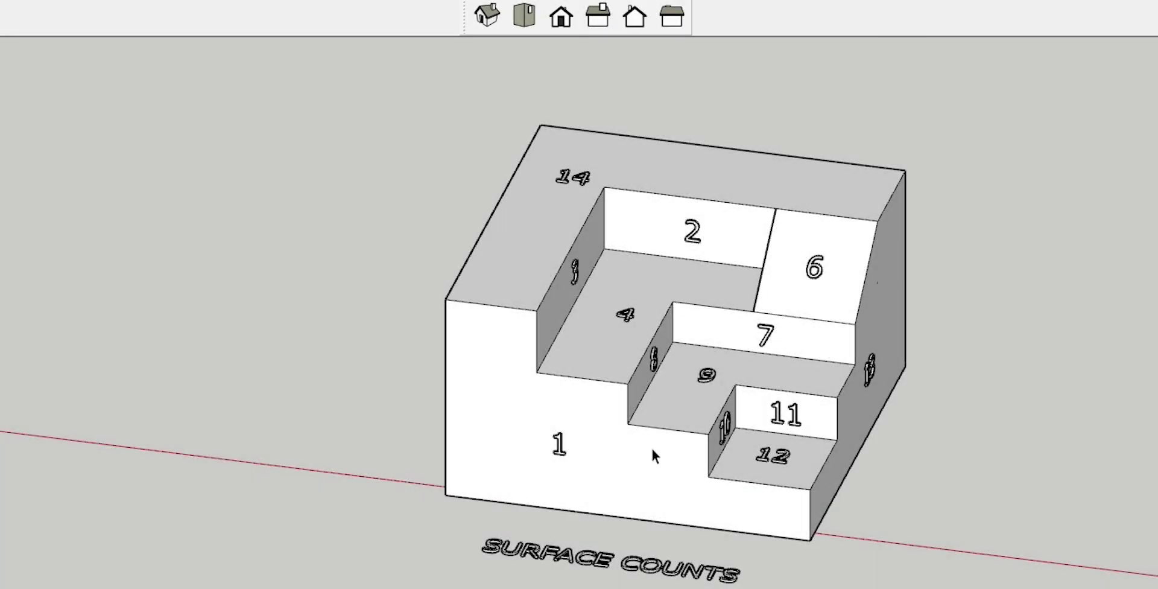
mouse_move(689, 484)
middle_down()
mouse_move(742, 493)
mouse_move(620, 465)
middle_up()
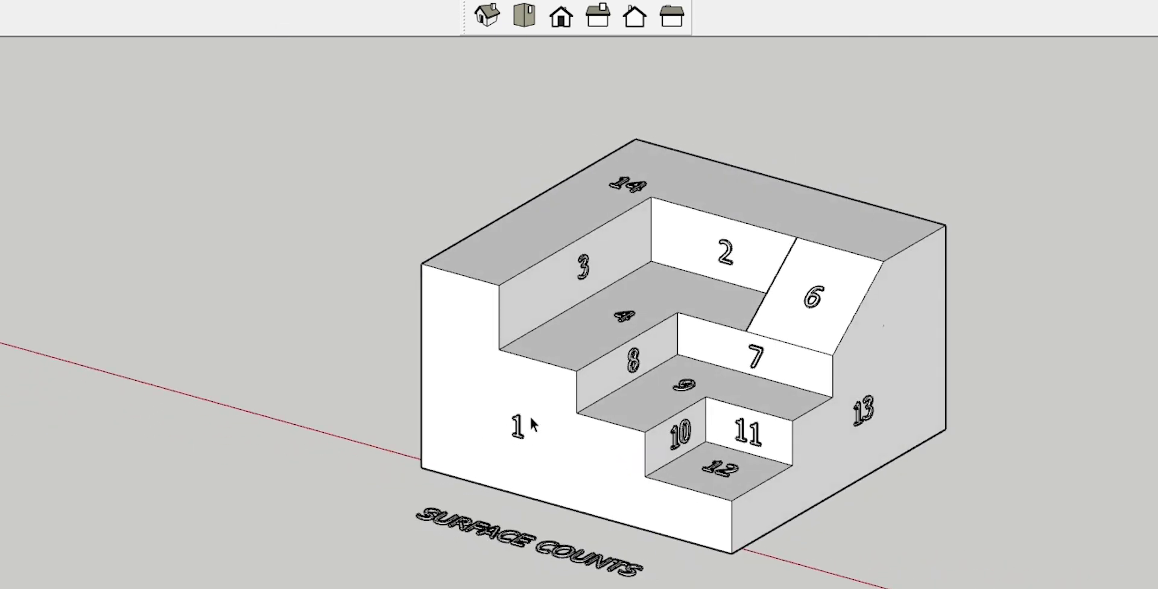
scroll(525, 426, up, 1)
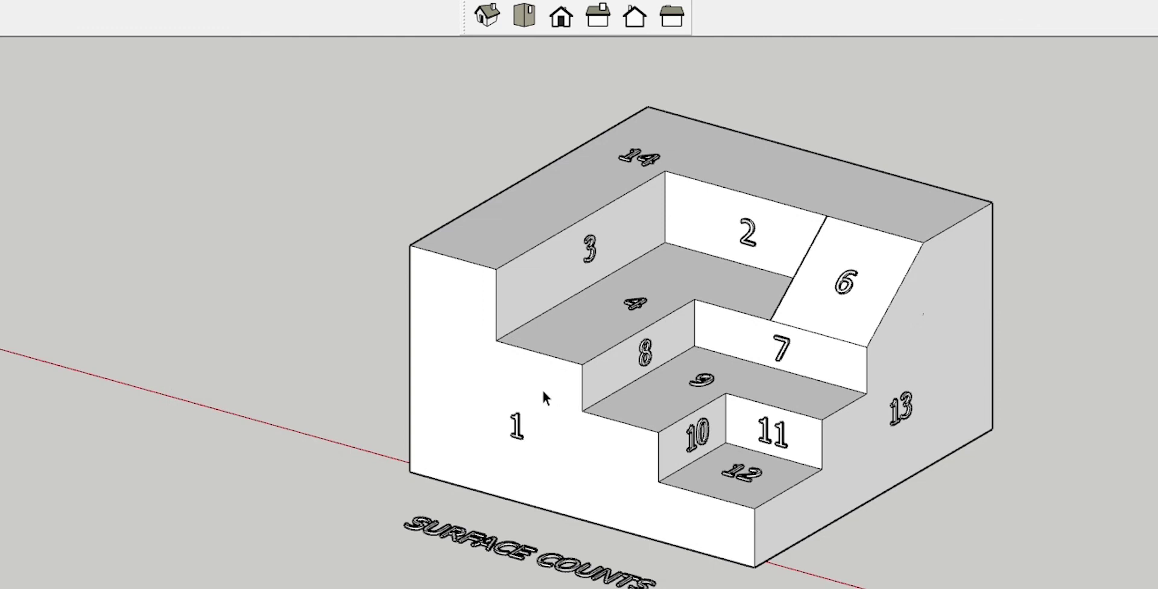
scroll(527, 434, up, 2)
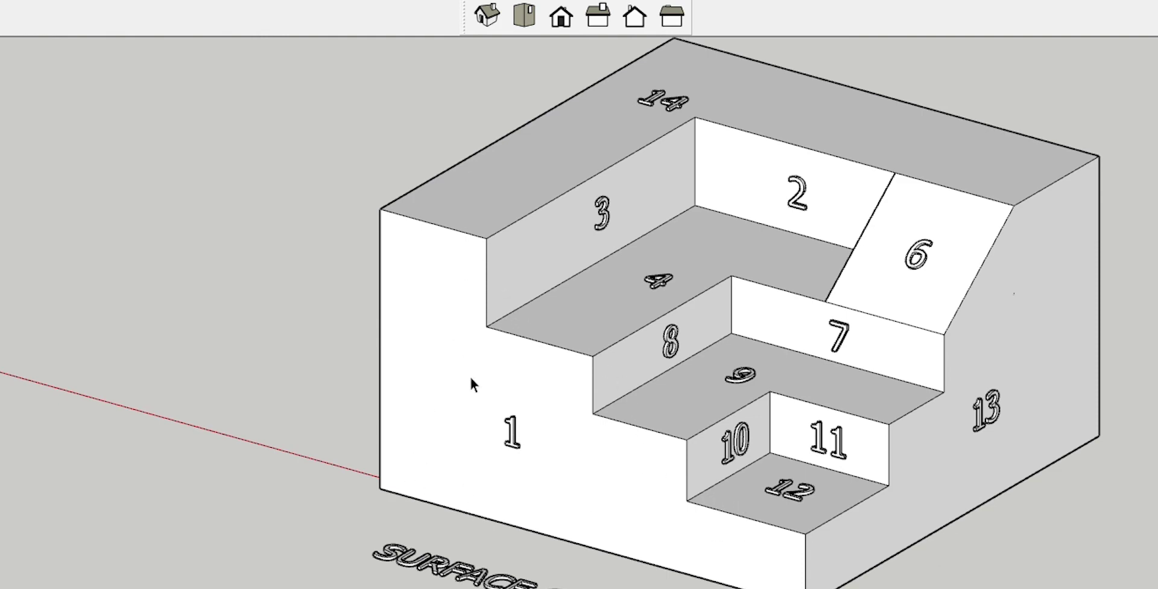
Recheck the recess beside the sloping face 6 and the inner step surfaces of the problem 80 object from several angles.
middle_drag(643, 292, 975, 289)
scroll(750, 111, up, 2)
scroll(751, 154, up, 2)
scroll(780, 187, down, 2)
mouse_move(781, 187)
middle_down()
mouse_move(657, 287)
mouse_move(728, 190)
mouse_move(680, 276)
middle_up()
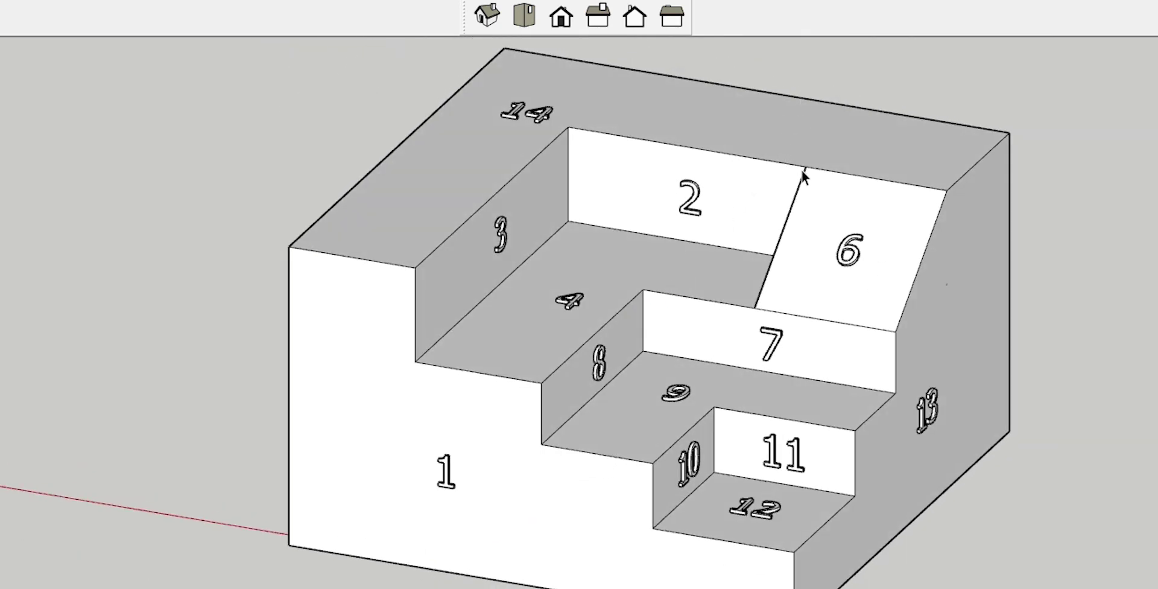
scroll(804, 178, down, 1)
mouse_move(807, 181)
middle_down()
mouse_move(781, 193)
mouse_move(790, 196)
middle_up()
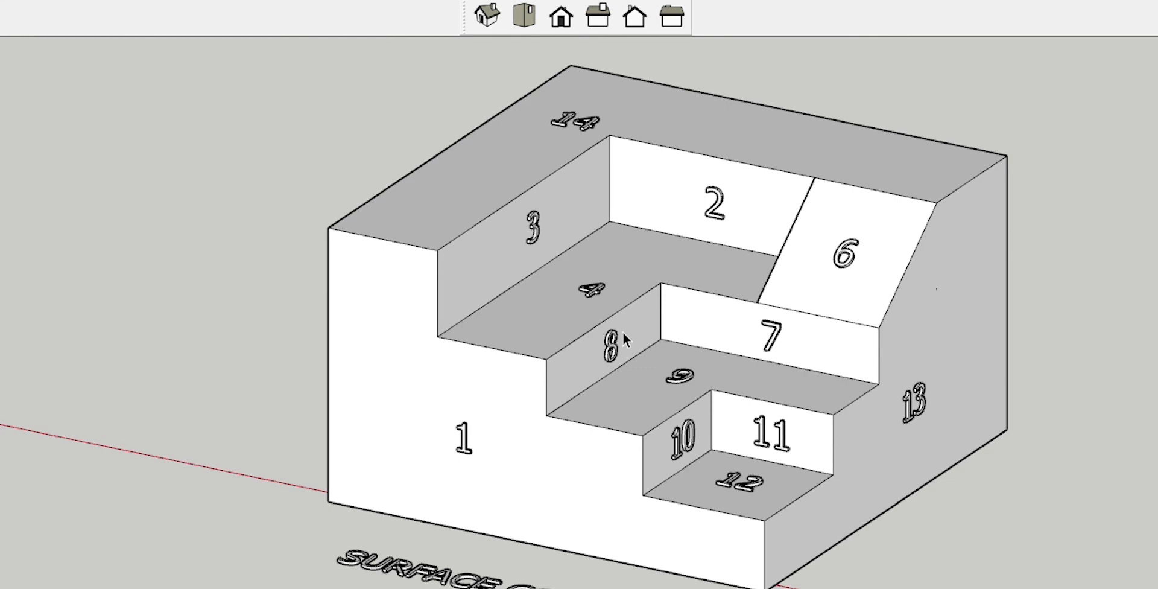
mouse_move(737, 342)
middle_down()
mouse_move(724, 414)
mouse_move(668, 392)
middle_up()
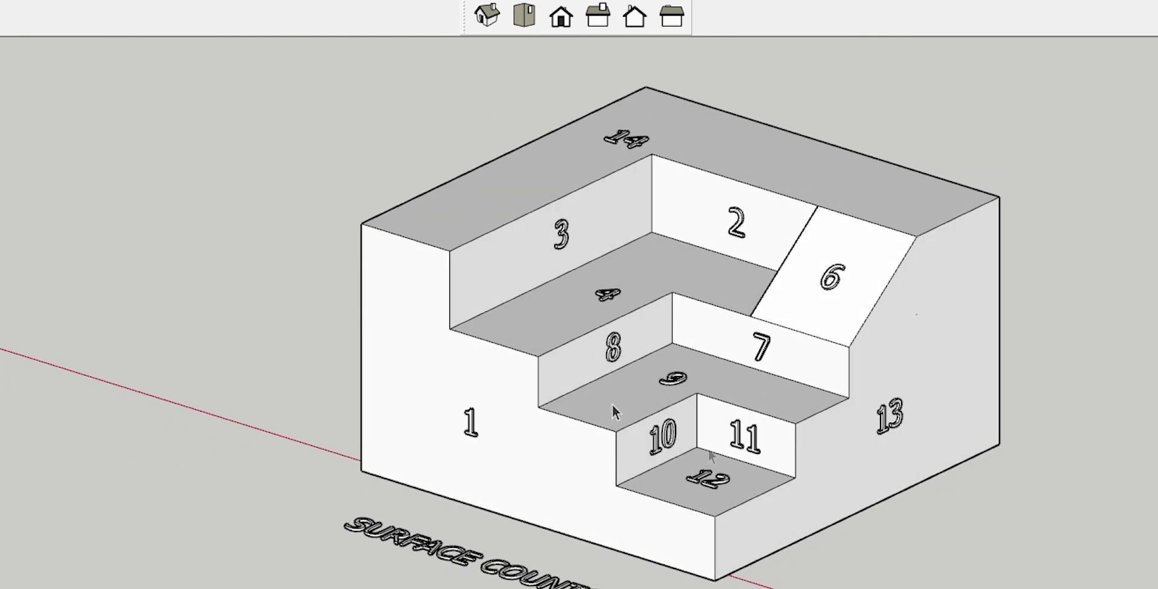